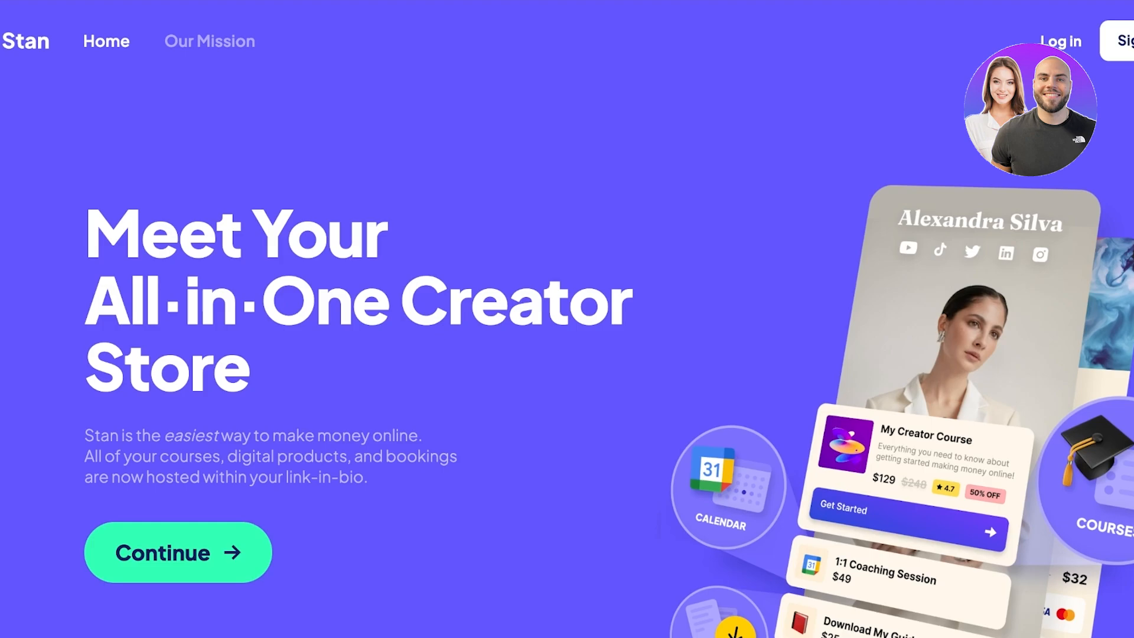
Step: Enter the store username, the user's full name and their e-mail address in the sign-up form
scroll(567, 319, "down", 4)
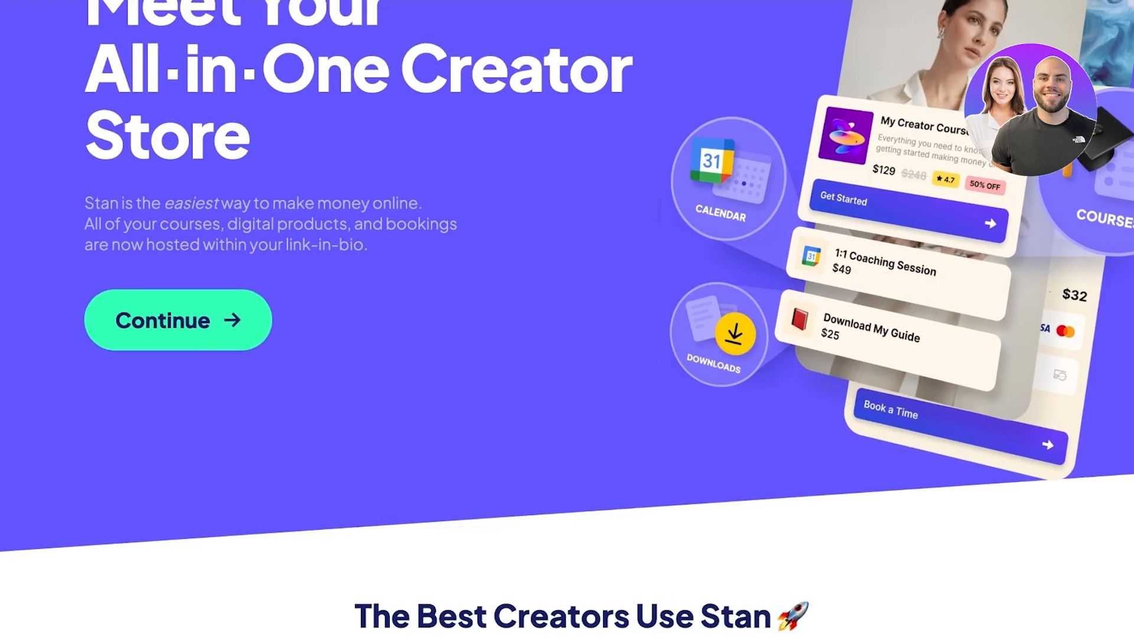
scroll(567, 319, "up", 4)
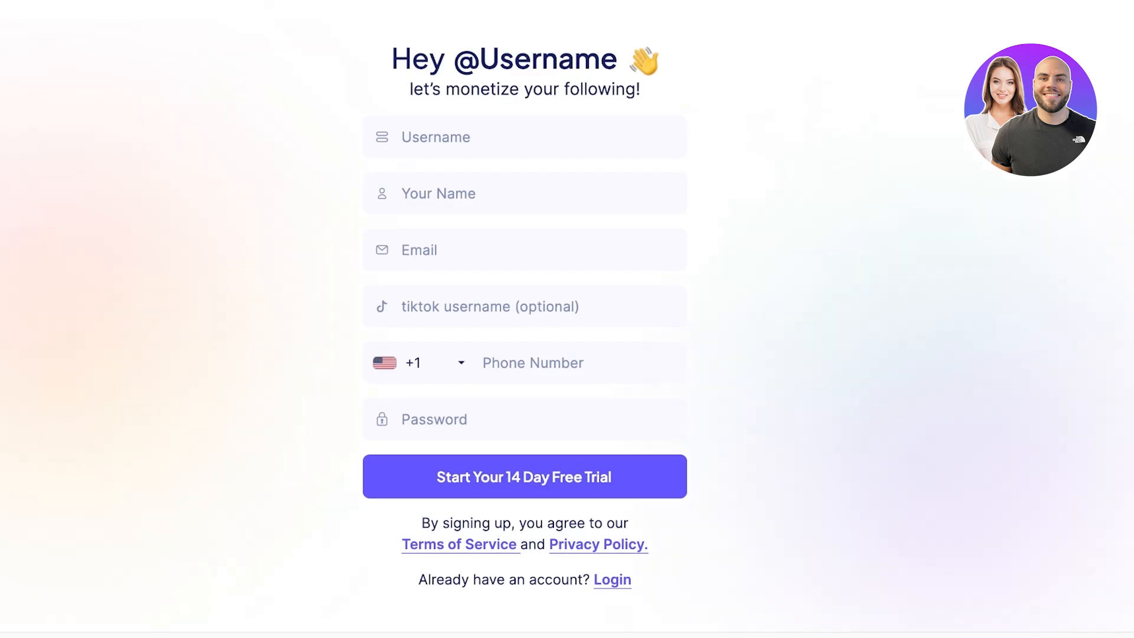
left_click(402, 137)
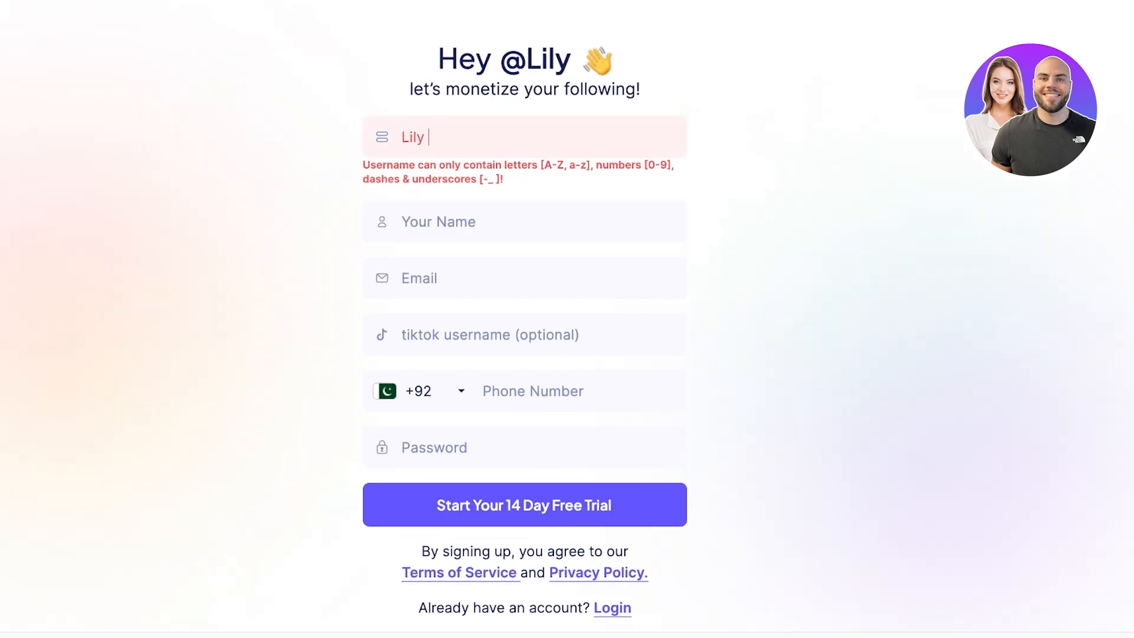
key("Tab")
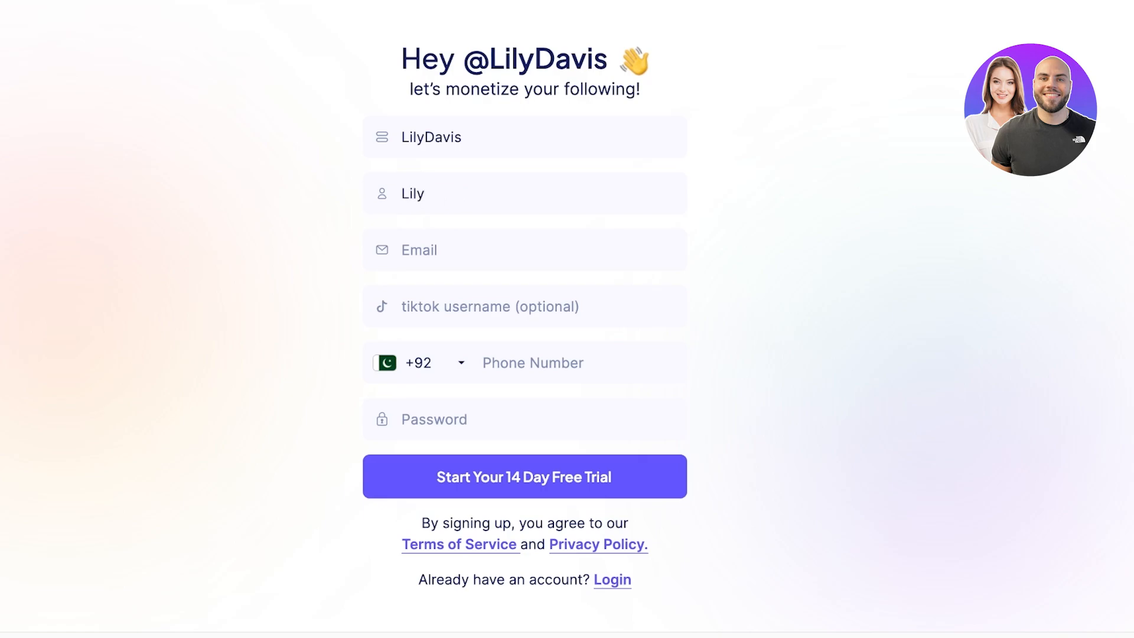
key("Tab")
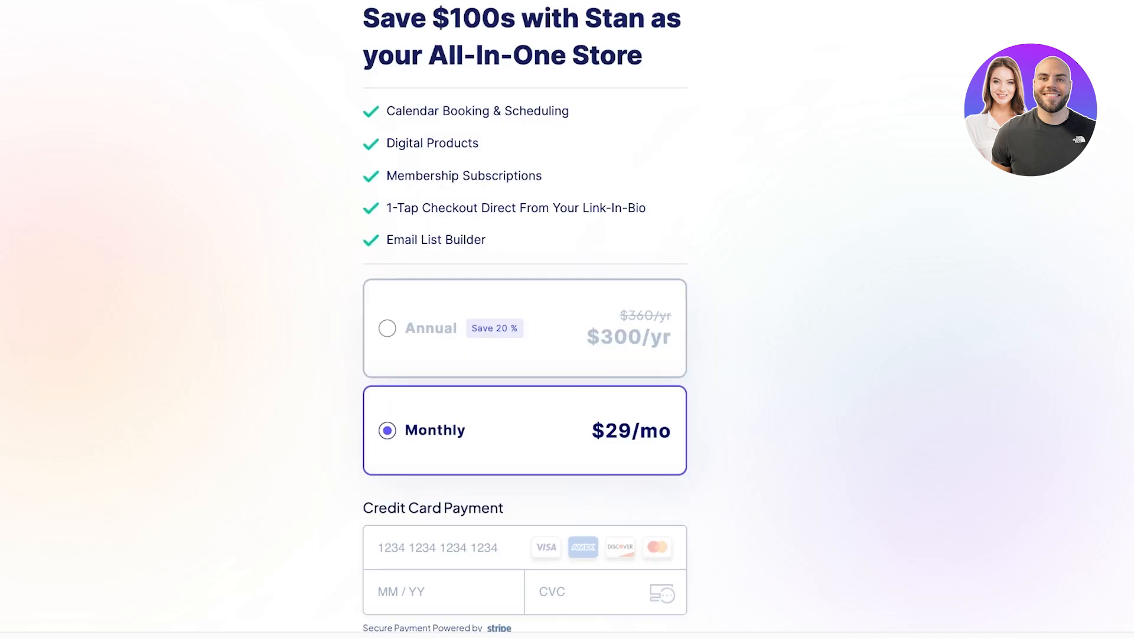
Step: Keep the Monthly plan selected, accept the terms and privacy policy, and begin entering card details
scroll(524, 318, "down", 1)
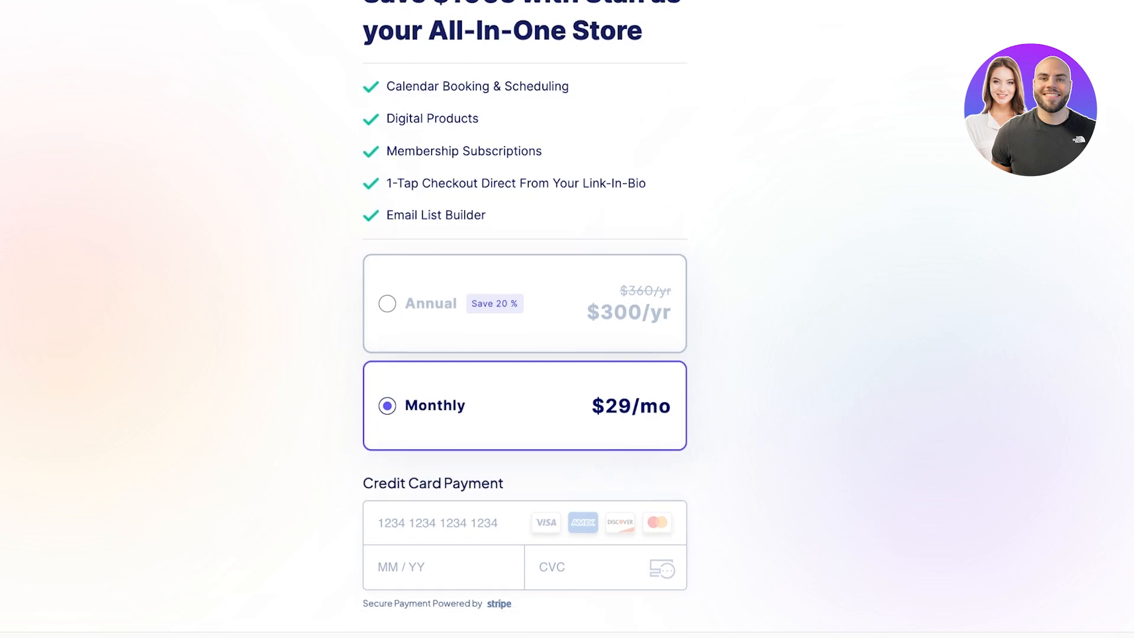
scroll(525, 319, "up", 1)
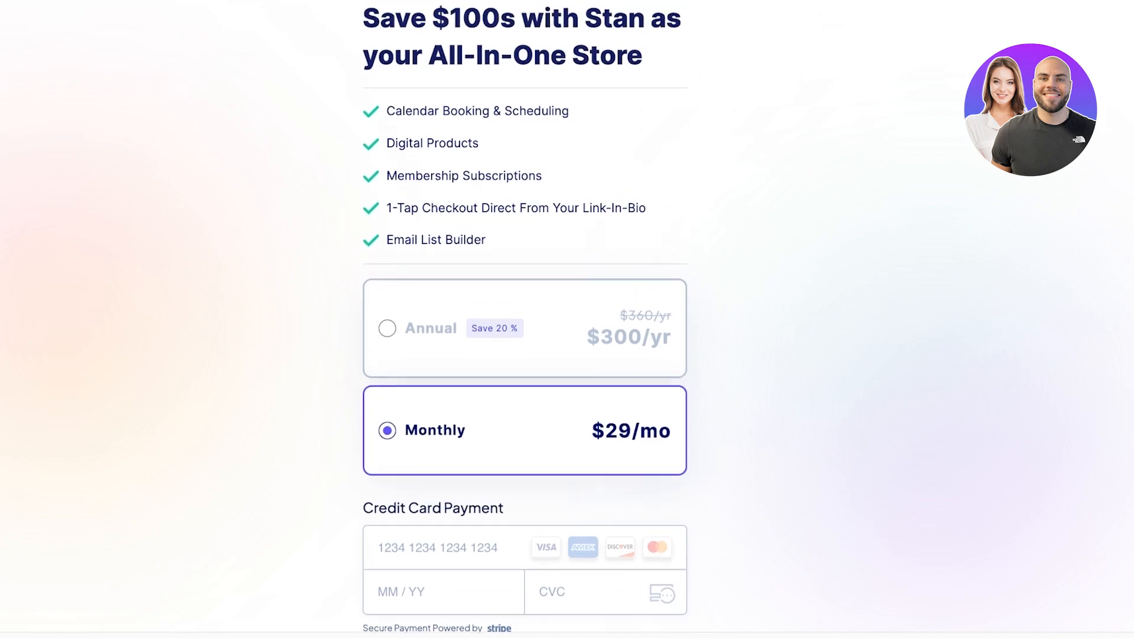
scroll(524, 319, "down", 3)
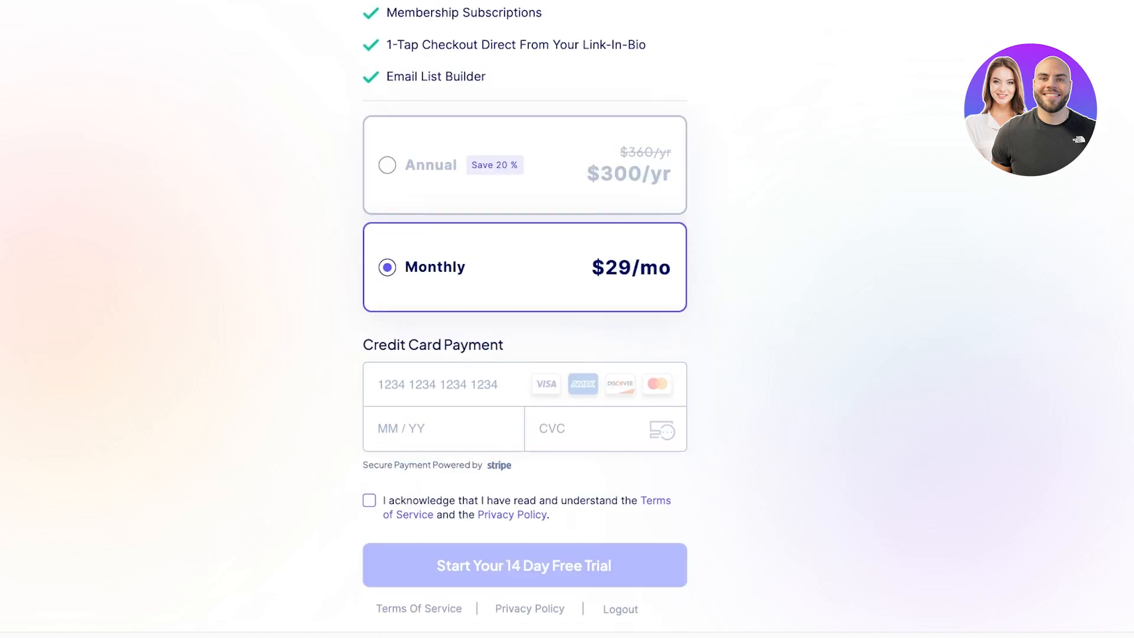
scroll(524, 319, "up", 2)
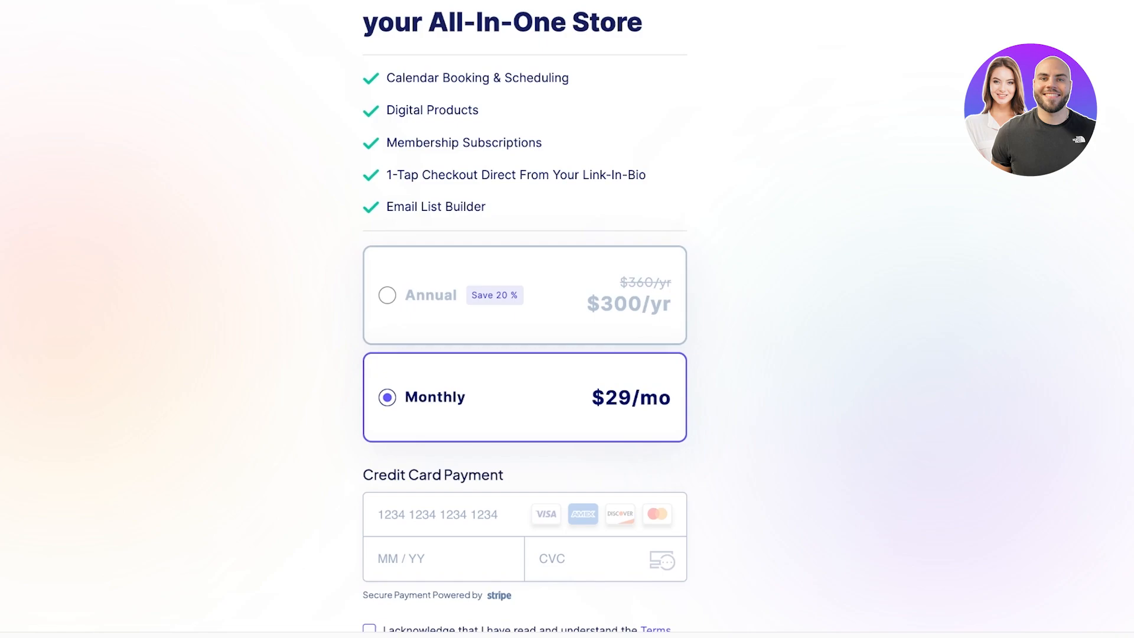
left_click(387, 295)
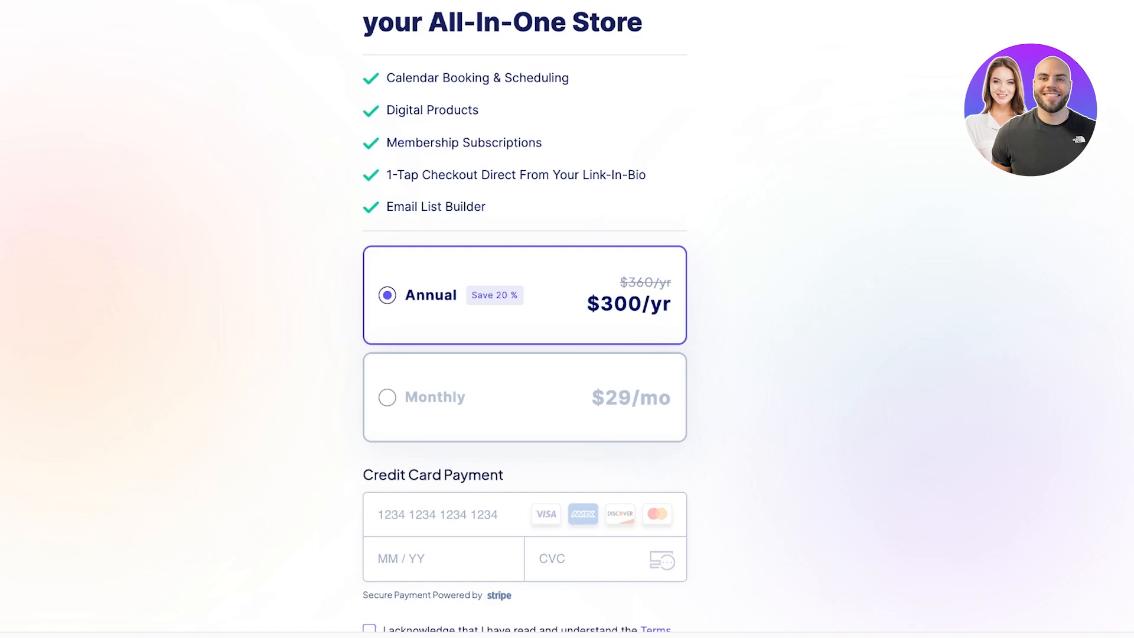
left_click(387, 398)
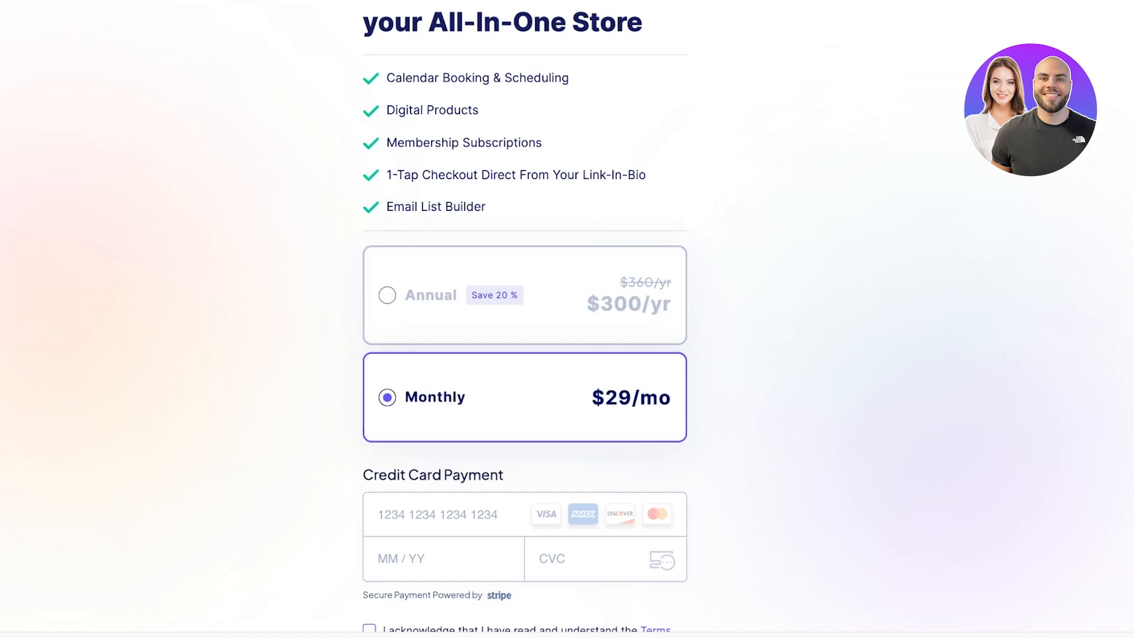
scroll(524, 397, "down", 2)
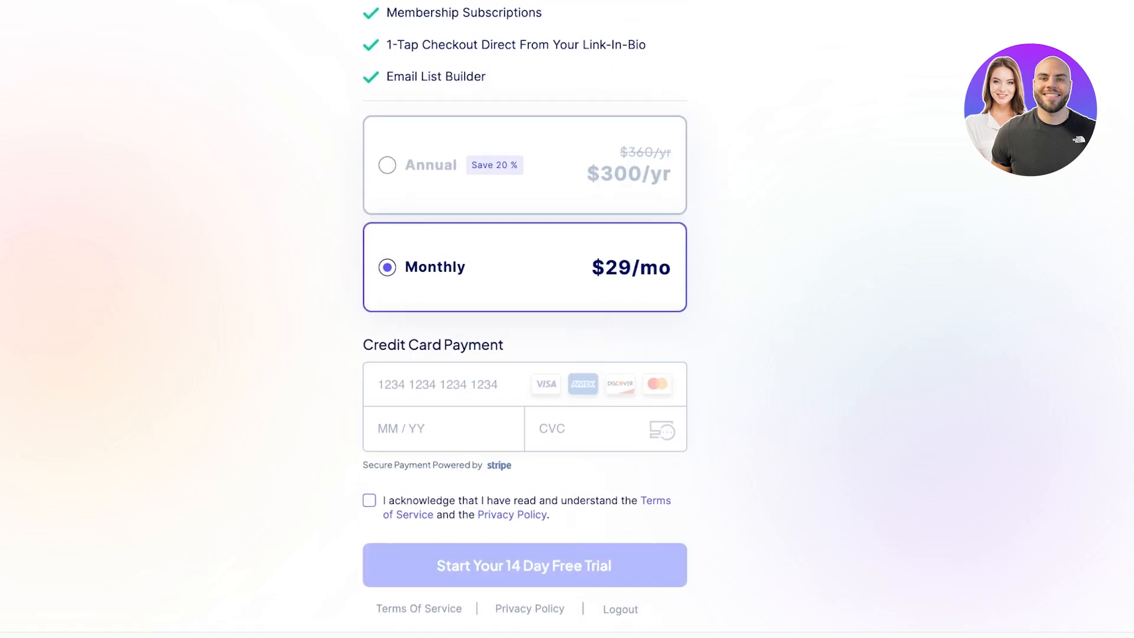
left_click(369, 500)
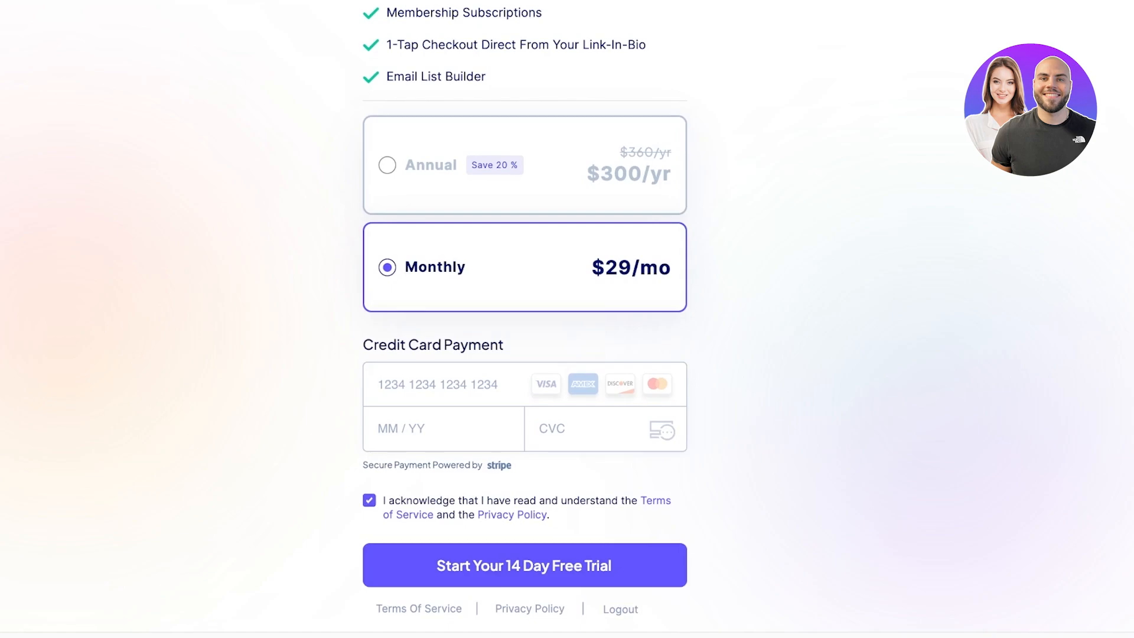
left_click(437, 384)
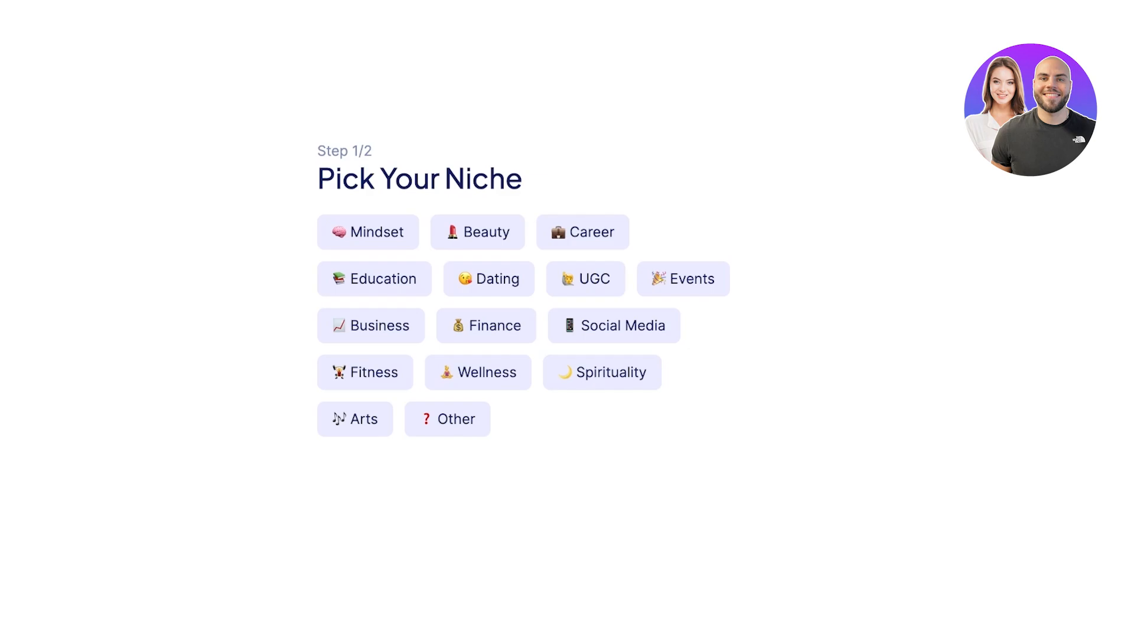
Step: Choose Beauty as the store niche and copy the store's public link from Home
left_click(477, 232)
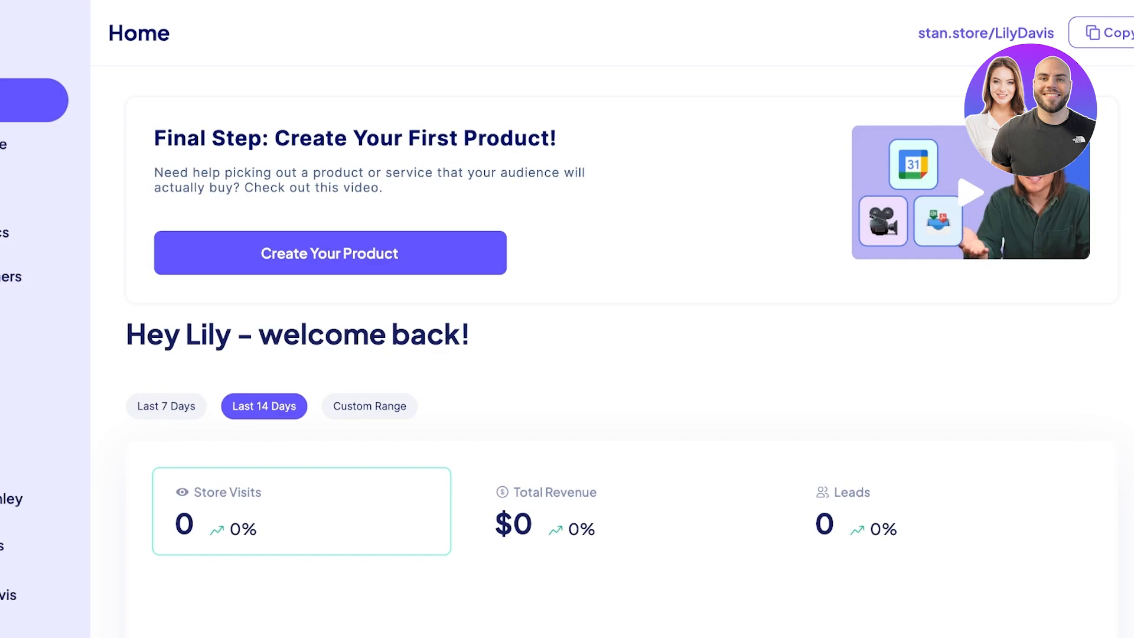
left_click(1114, 33)
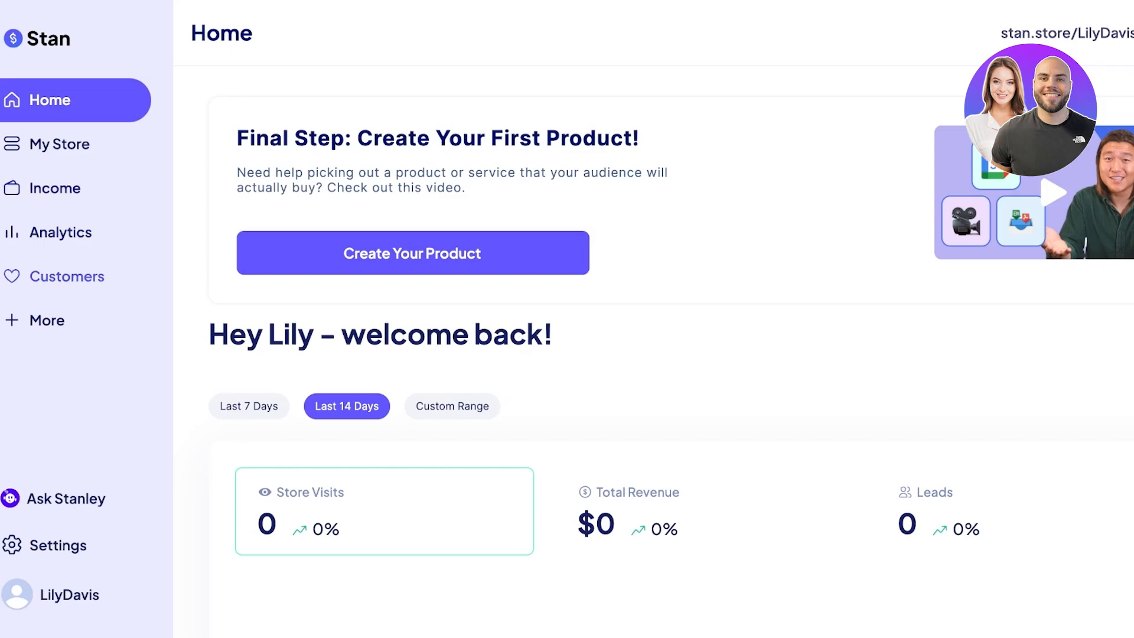
Step: Edit the My Store header profile and reveal the additional social link fields
left_click(47, 320)
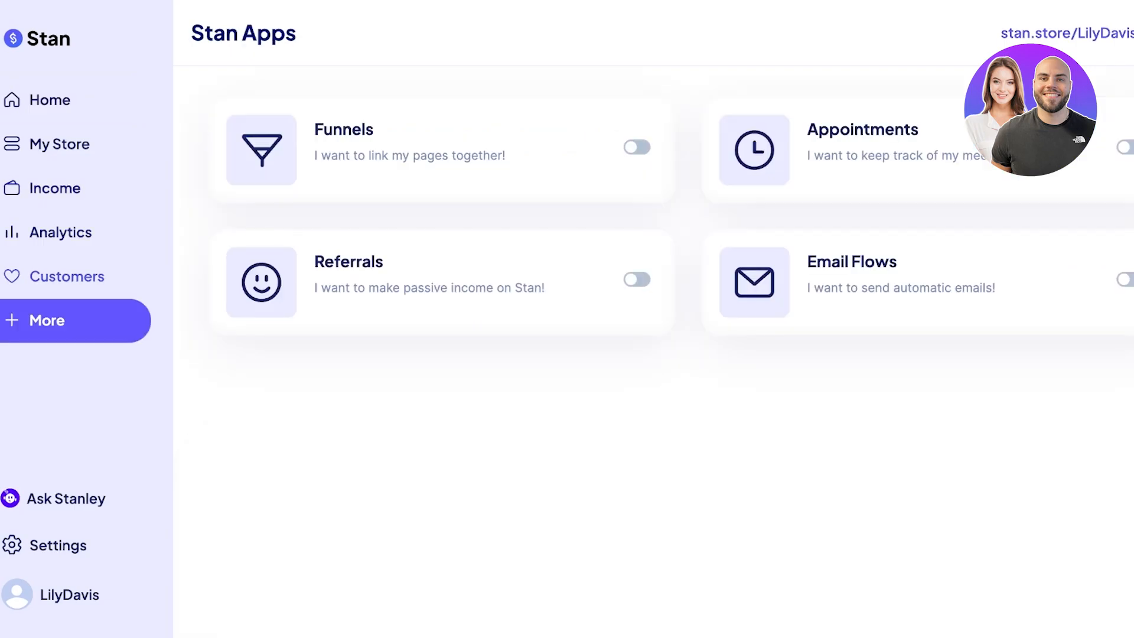
left_click(59, 144)
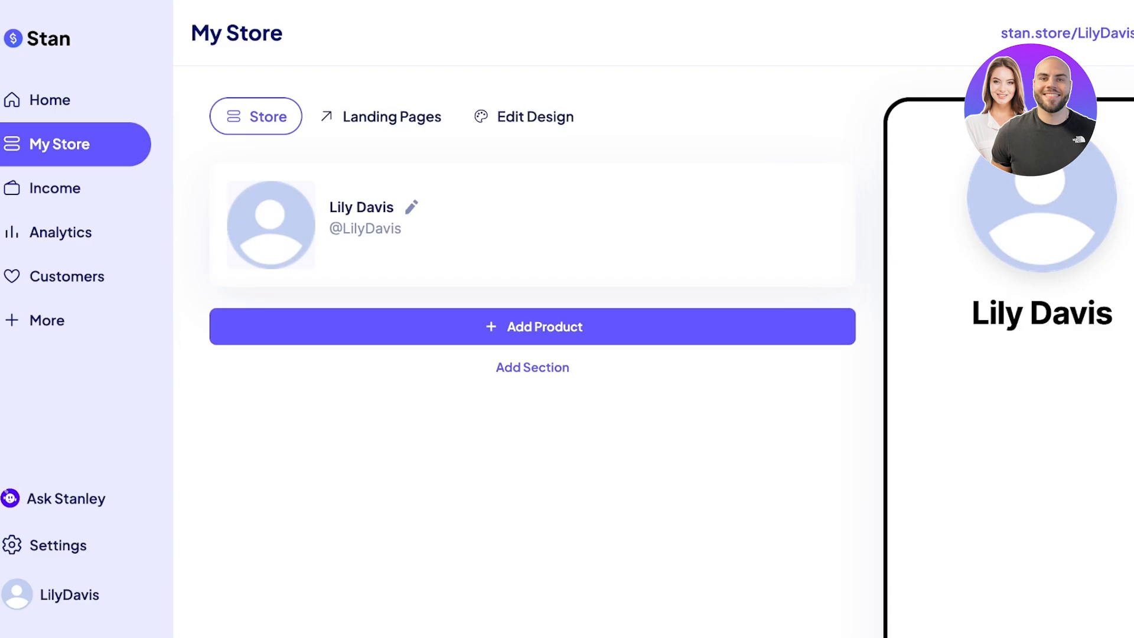
left_click(412, 207)
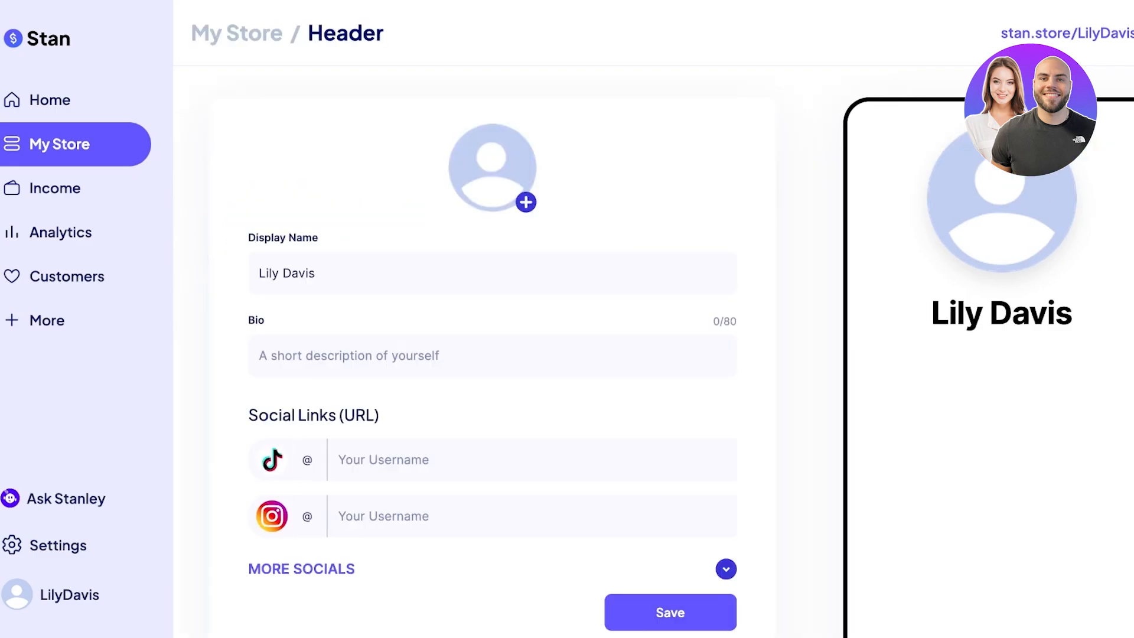
scroll(493, 354, "down", 3)
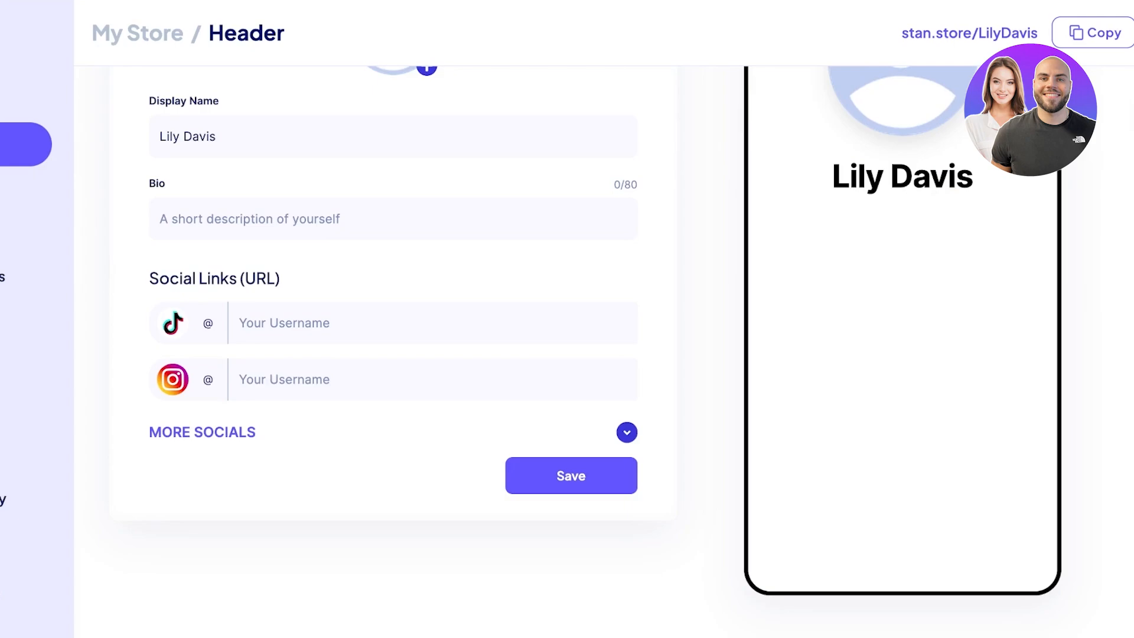
left_click(626, 432)
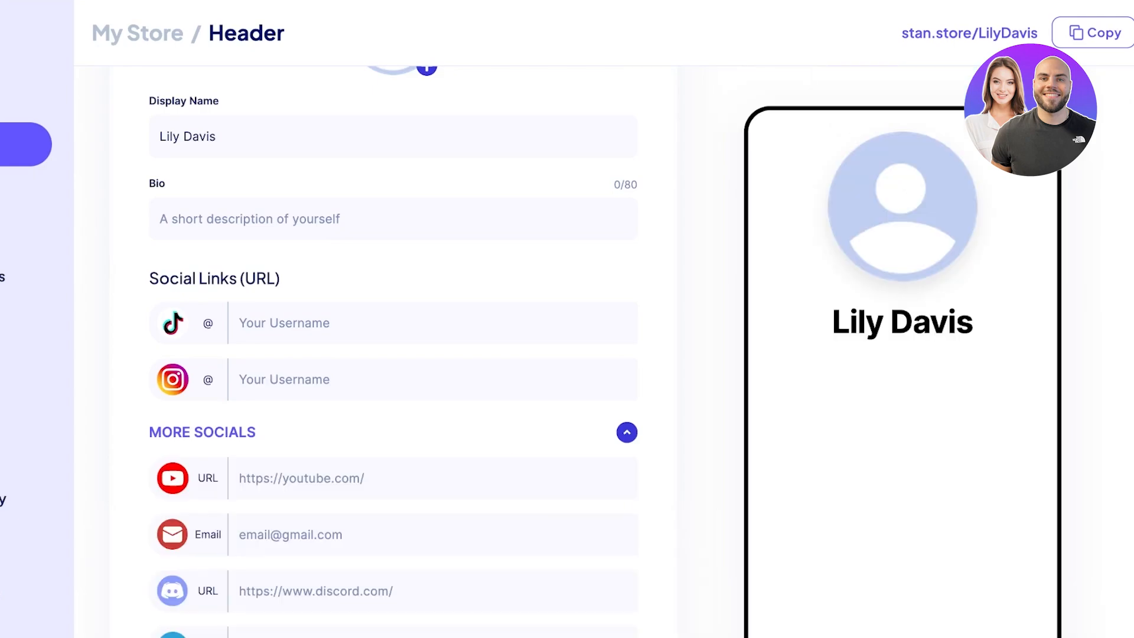
Step: Enter the account's Instagram username in the header's social links
left_click(239, 380)
type("gleaminggirly")
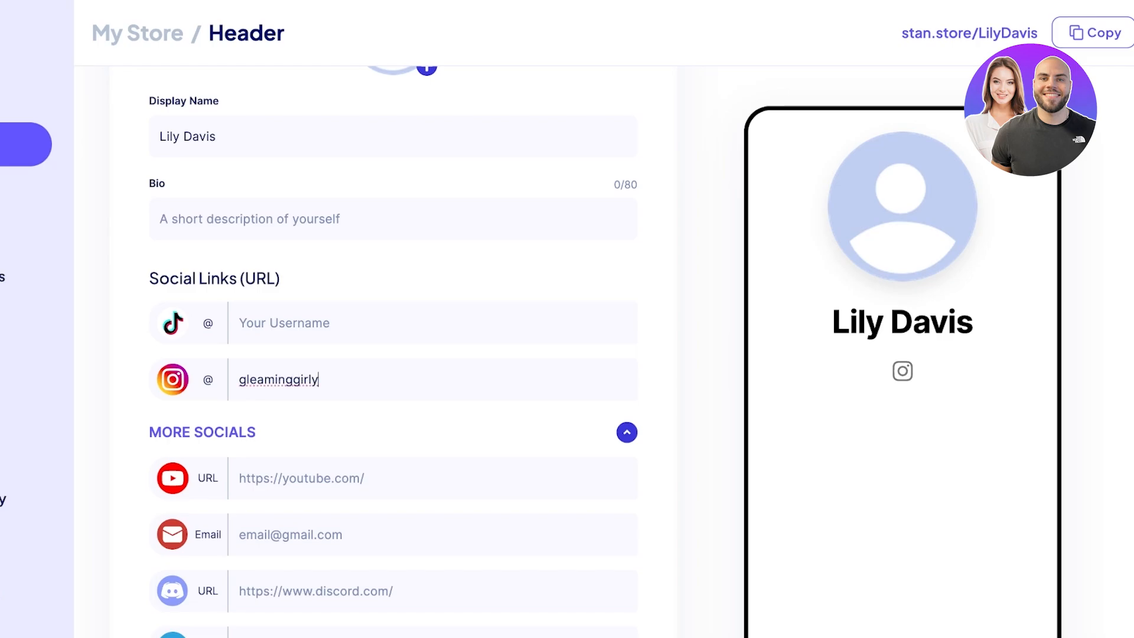
left_click(239, 478)
scroll(393, 351, "down", 6)
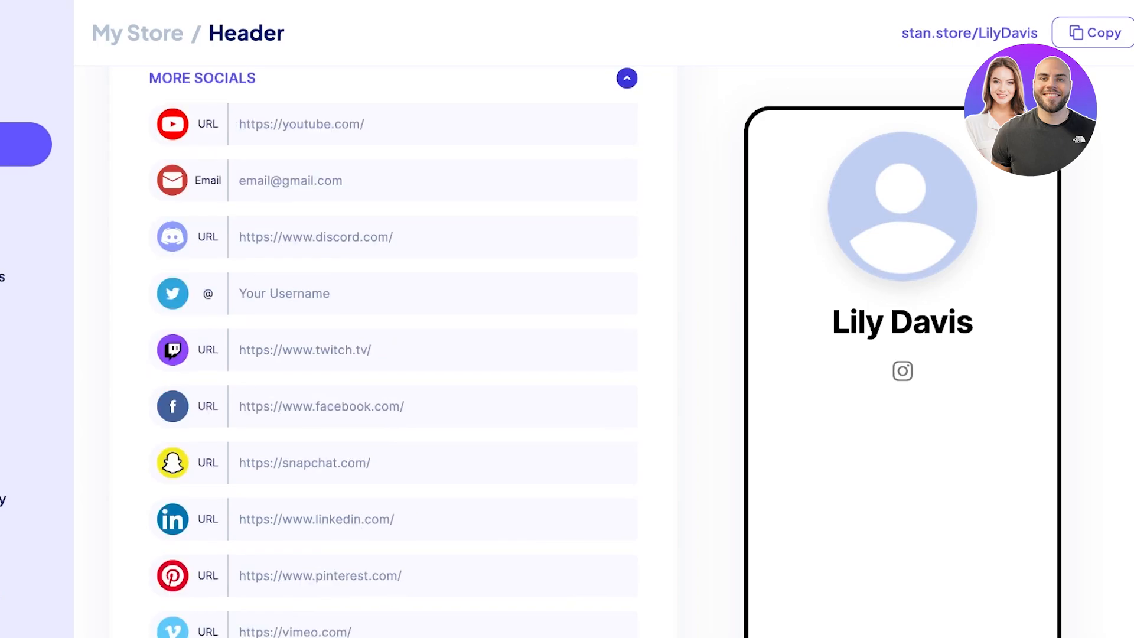
scroll(394, 351, "down", 2)
scroll(393, 352, "up", 3)
scroll(393, 351, "down", 6)
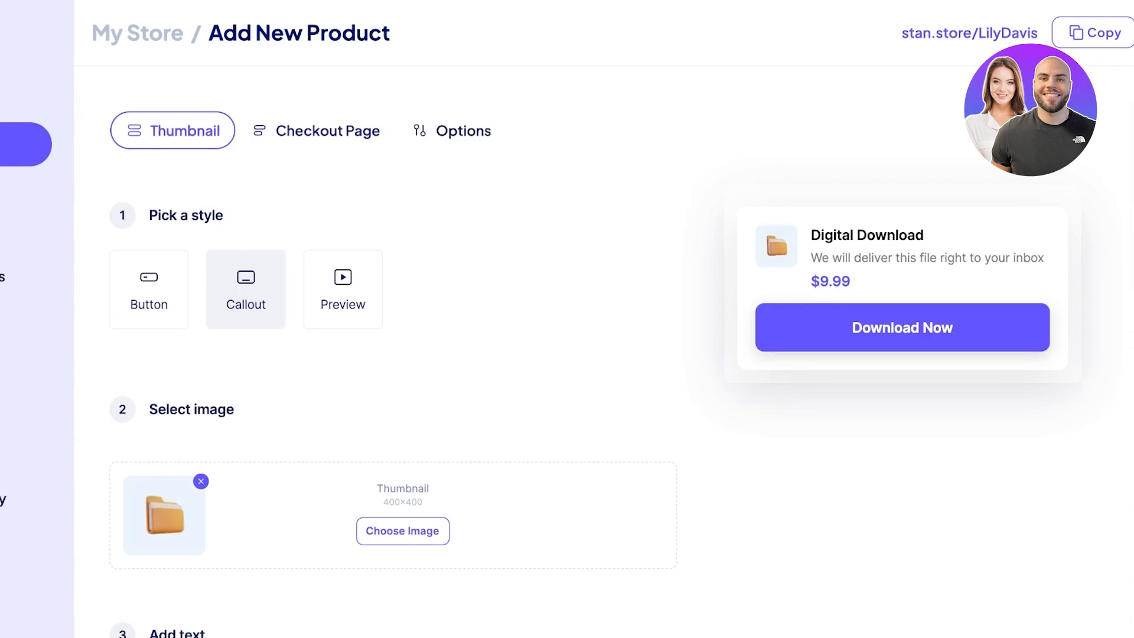
Step: Try the Button, Callout and Preview card styles, settling on Preview
left_click(149, 290)
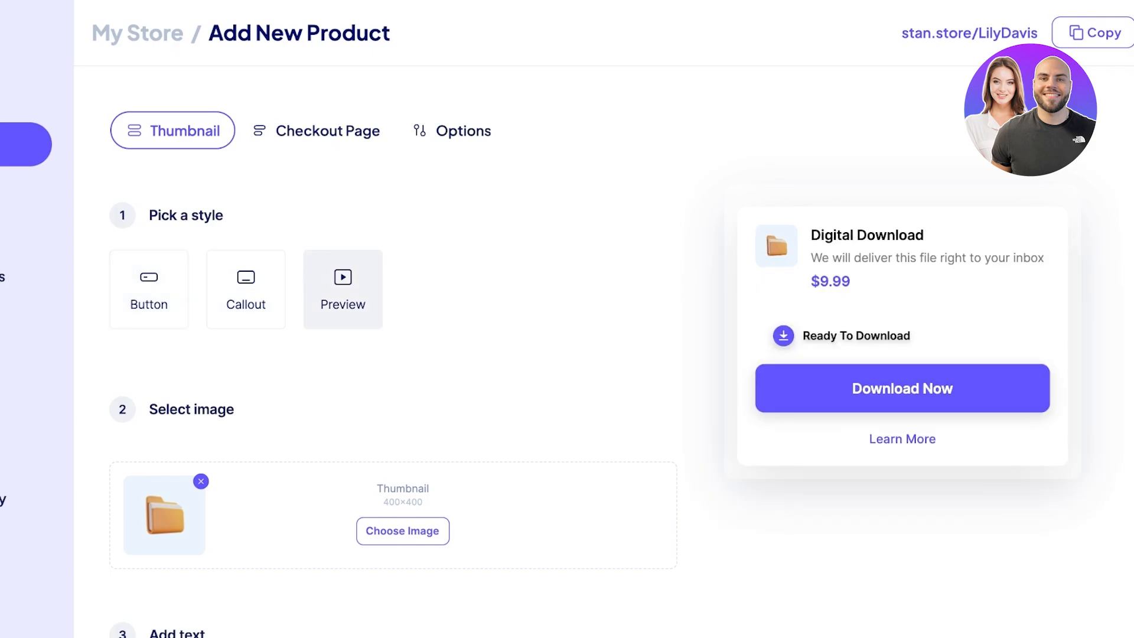
left_click(149, 289)
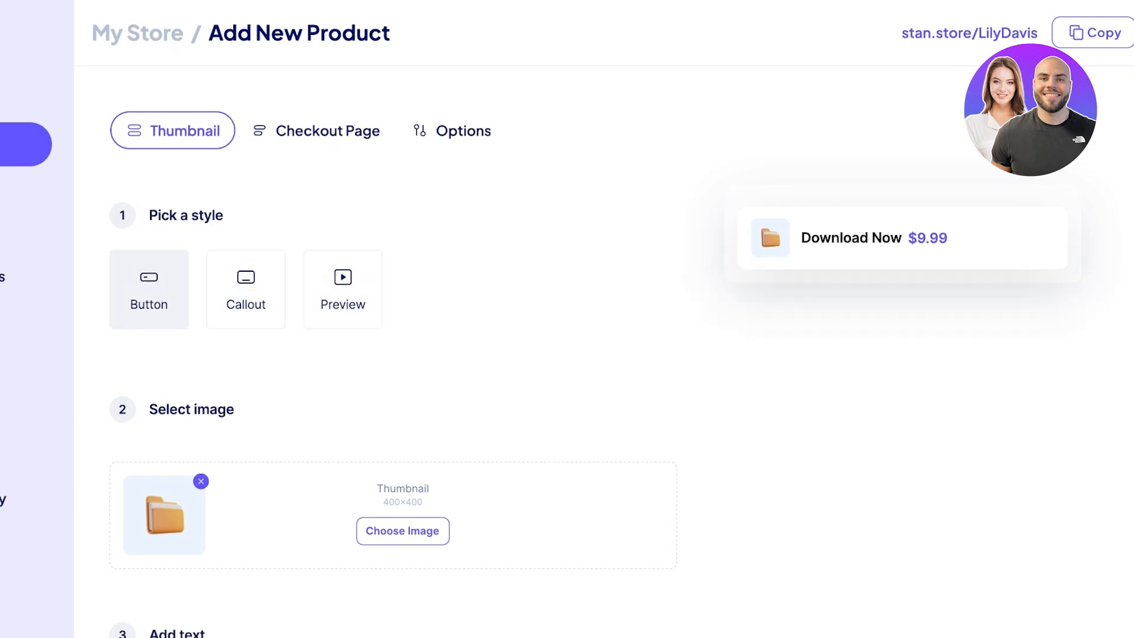
left_click(246, 289)
left_click(342, 290)
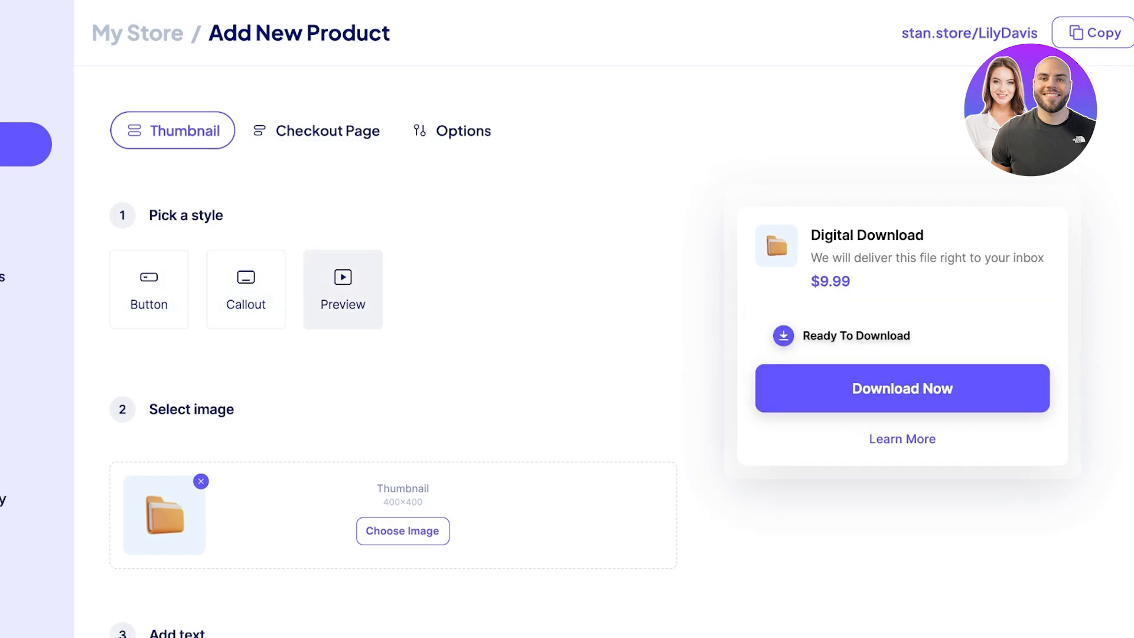
left_click(149, 289)
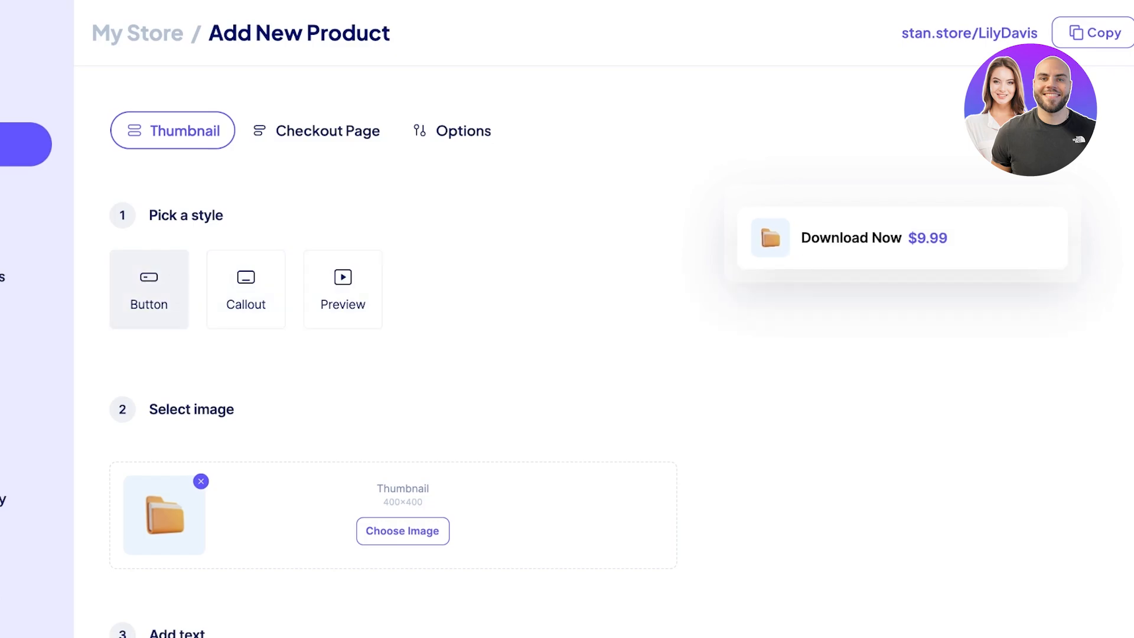
left_click(246, 290)
left_click(342, 289)
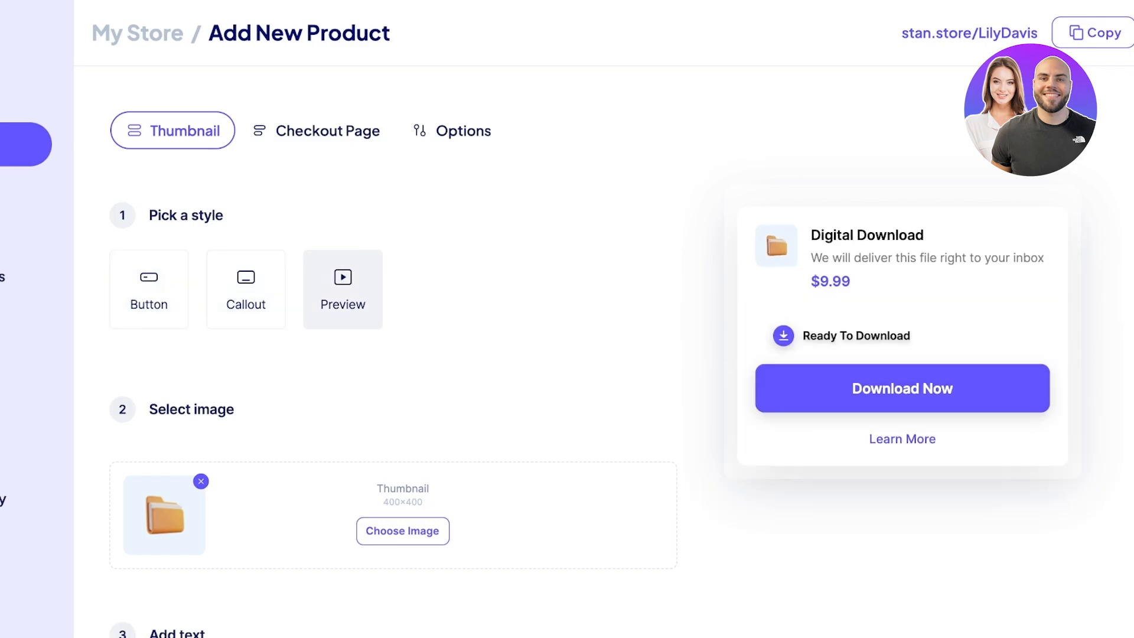
scroll(402, 372, "down", 3)
Step: Upload and crop the lip-gloss photo 61cg74mplJL._SX679_.jpg as the product thumbnail
left_click(402, 372)
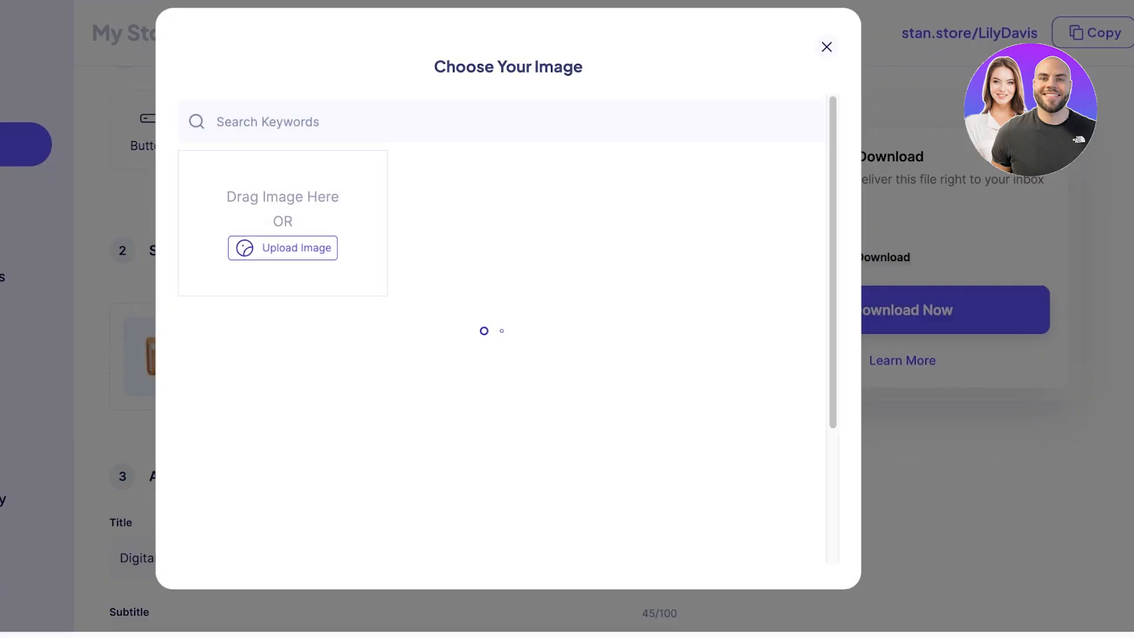
left_click(826, 46)
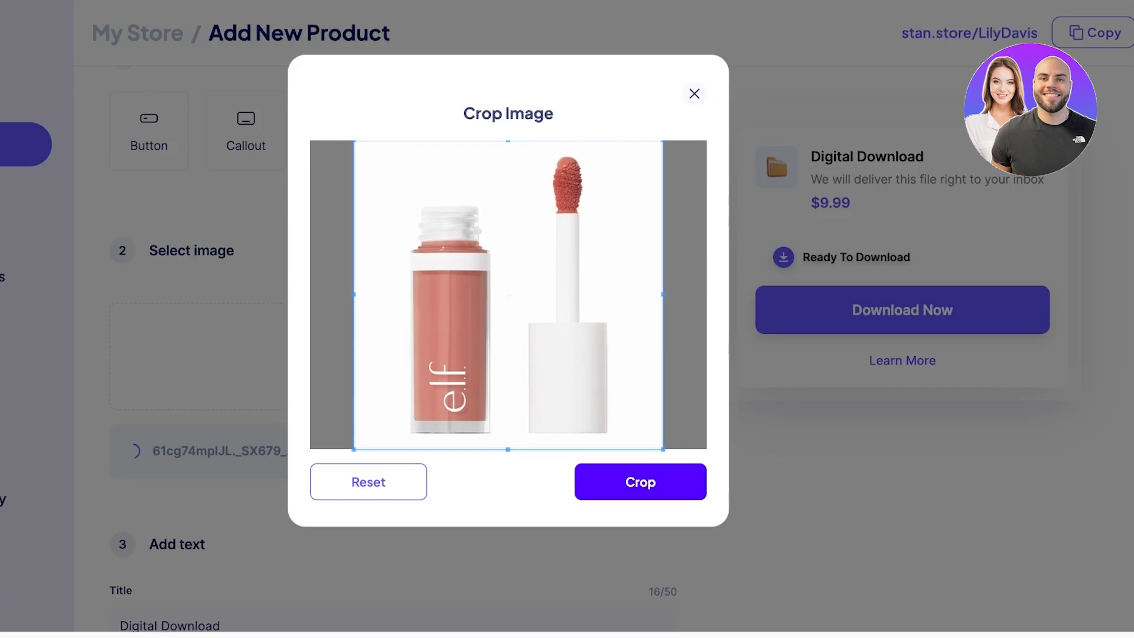
left_click(640, 481)
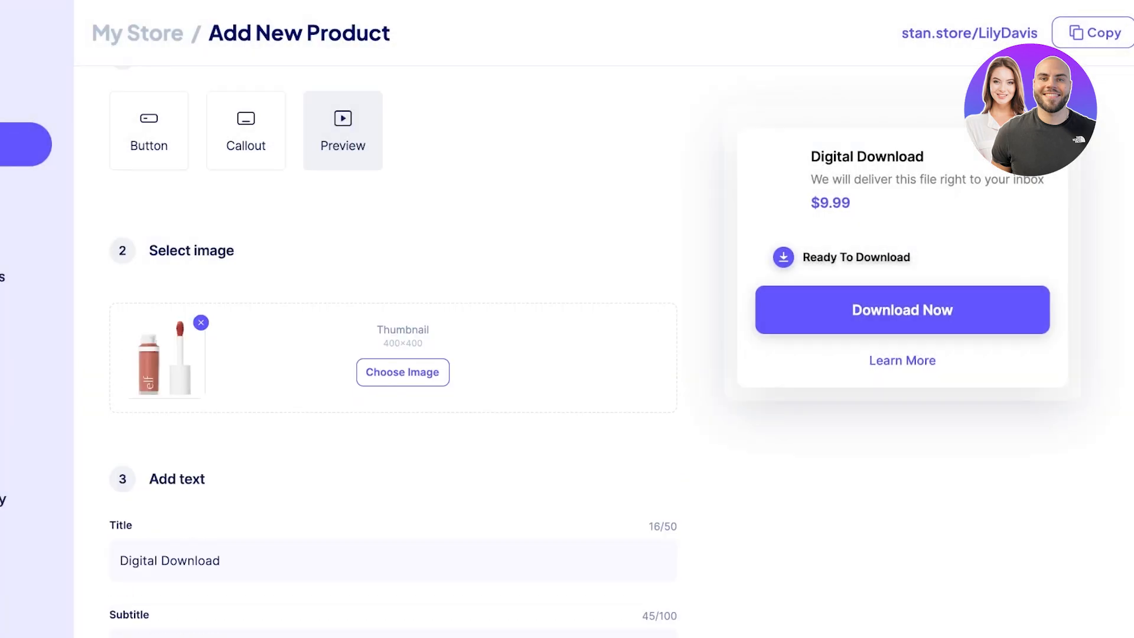
Step: Change the product title to 'Make secrets - a true product and skill guide'
scroll(392, 351, "down", 3)
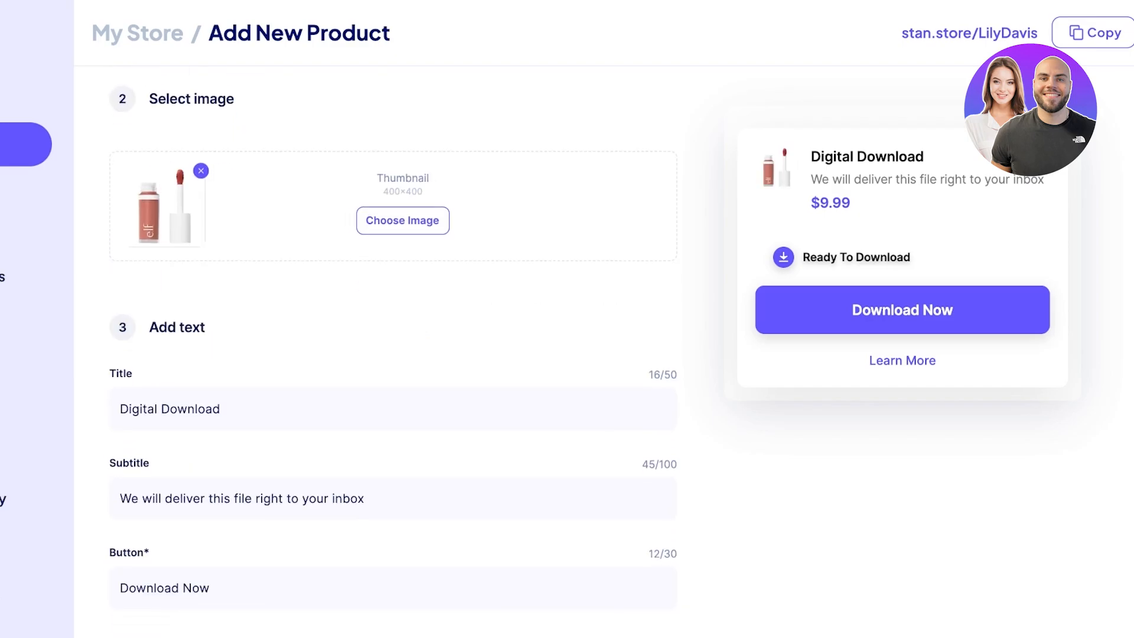
triple_click(236, 408)
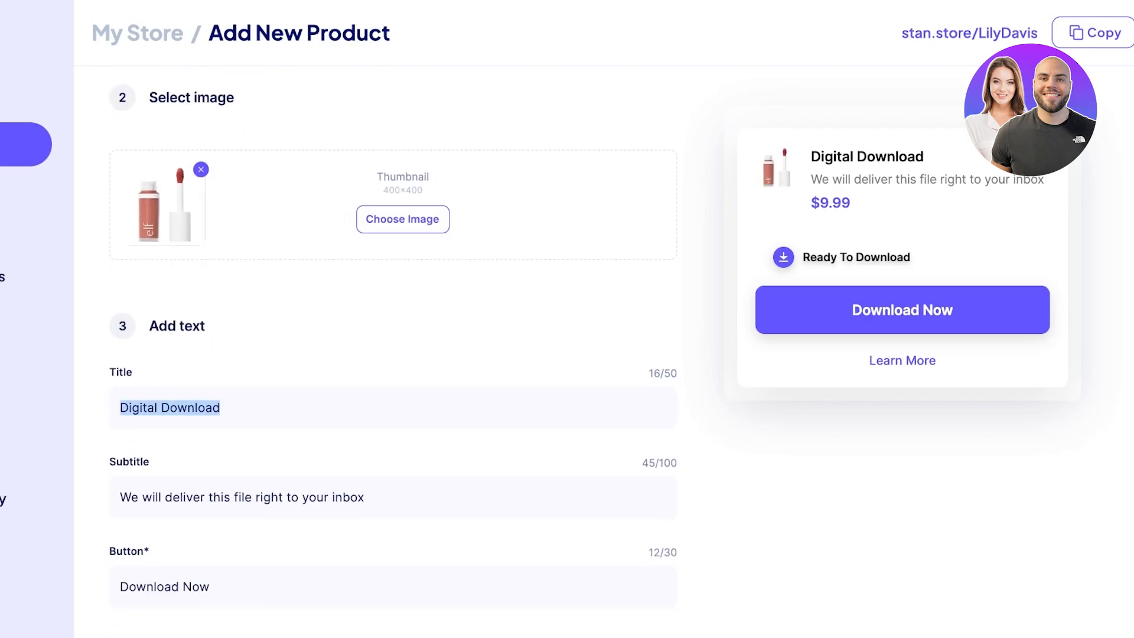
key("BackSpace")
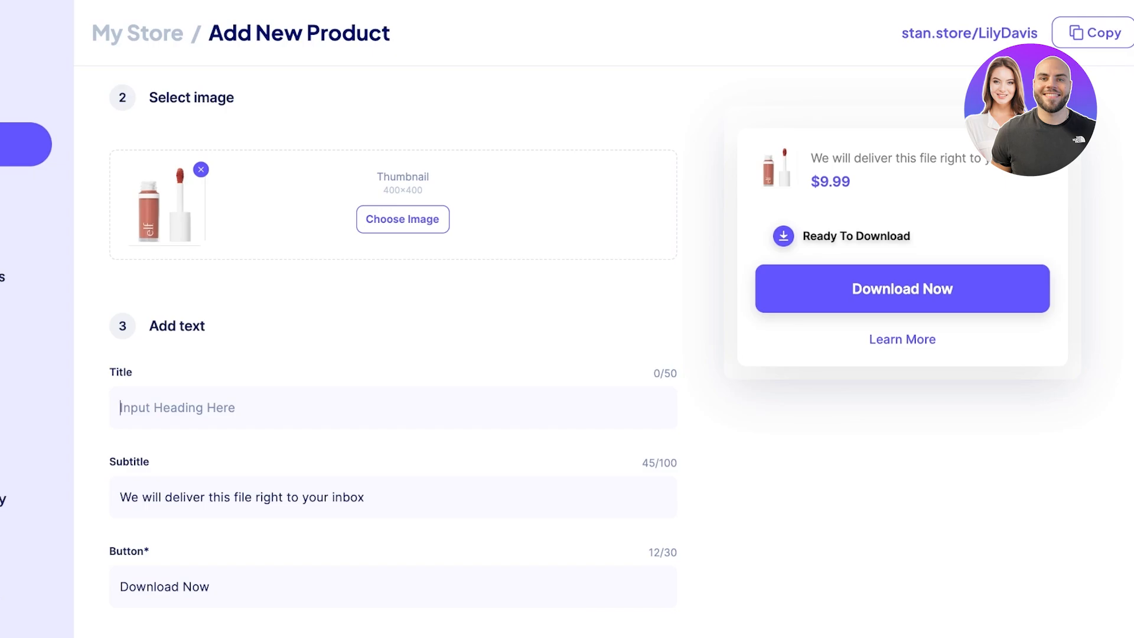
type("MAKE")
key("BackSpace")
key("BackSpace")
key("BackSpace")
key("BackSpace")
type("ake ")
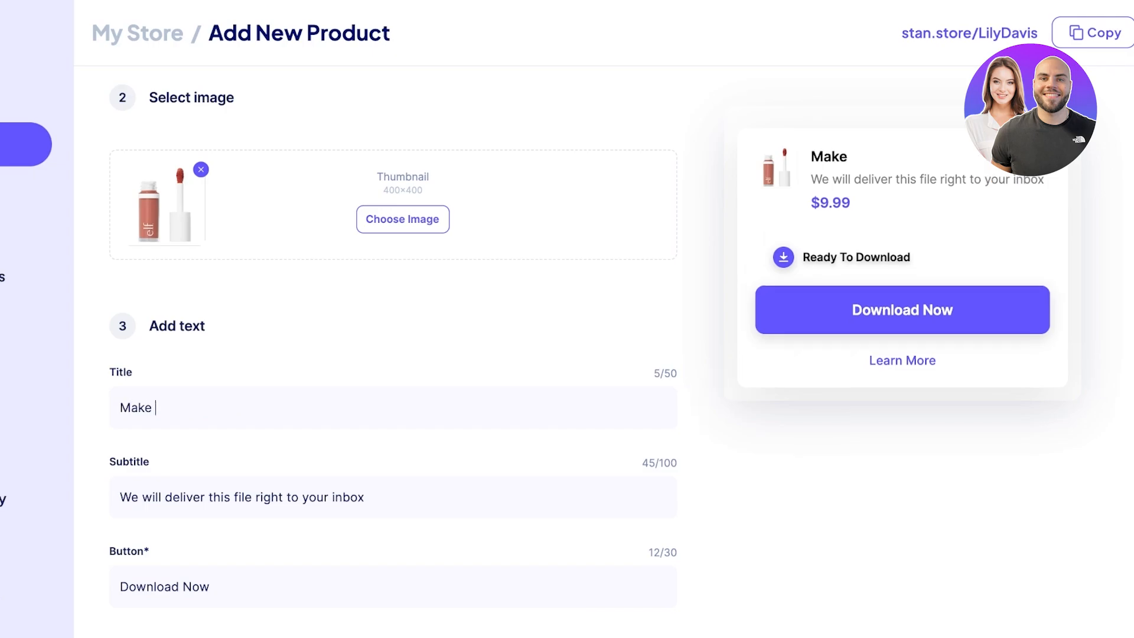
type("secrets - a ")
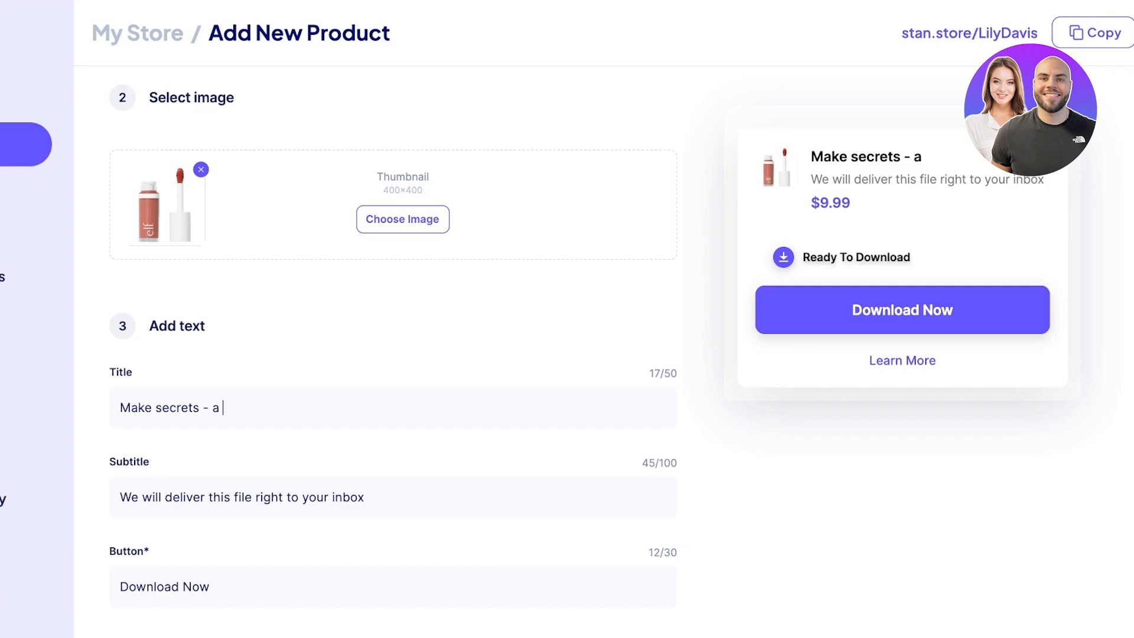
type("true product ")
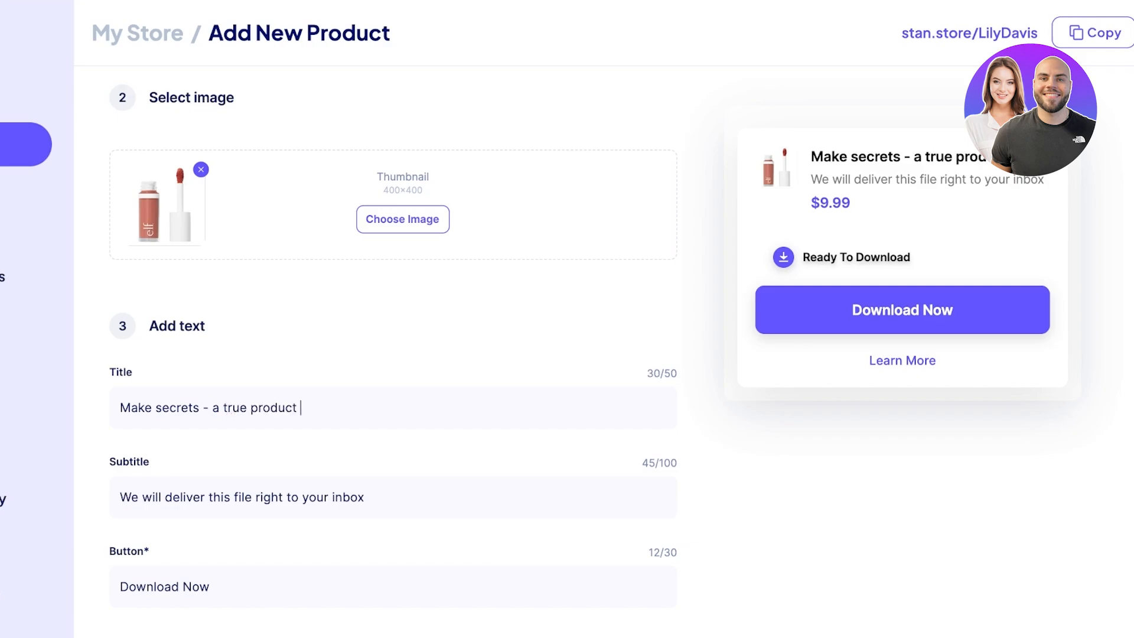
type("and skill guide")
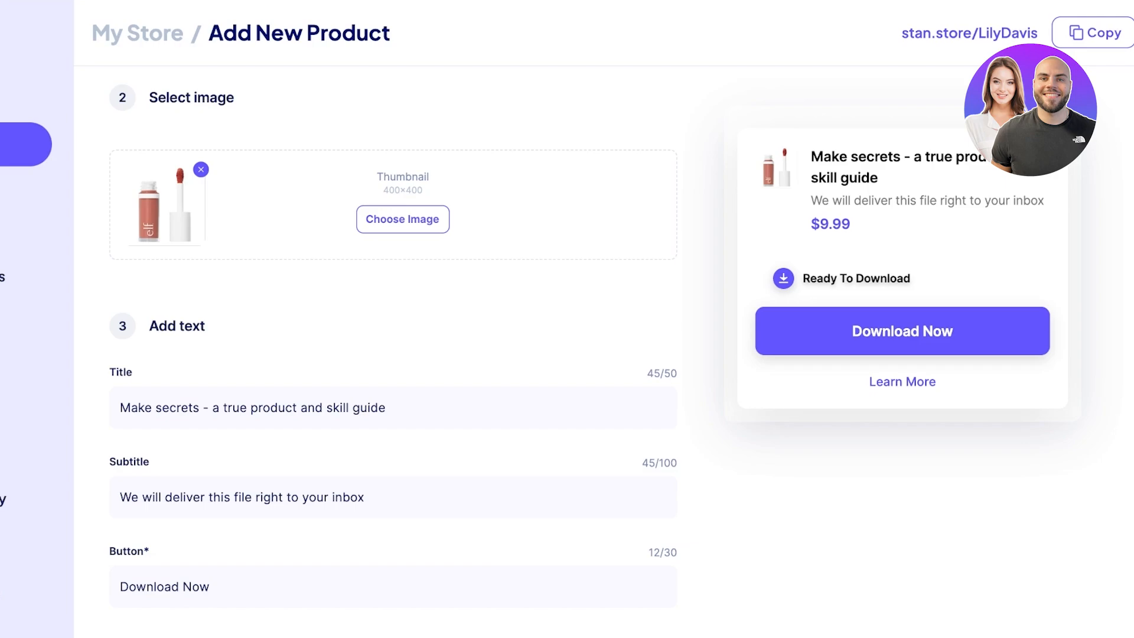
Step: Replace the subtitle with 'This ebook entails all skills and techniques used by professionals - Receive in your inbox'
double_click(349, 498)
left_click(350, 497)
key("ctrl+a")
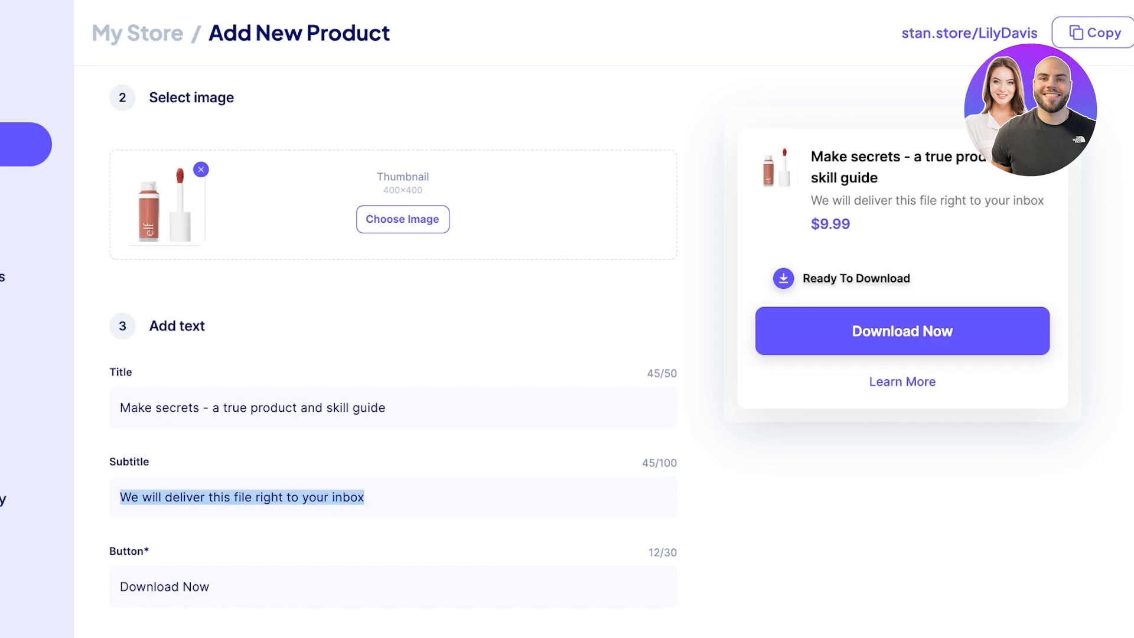
type("This e")
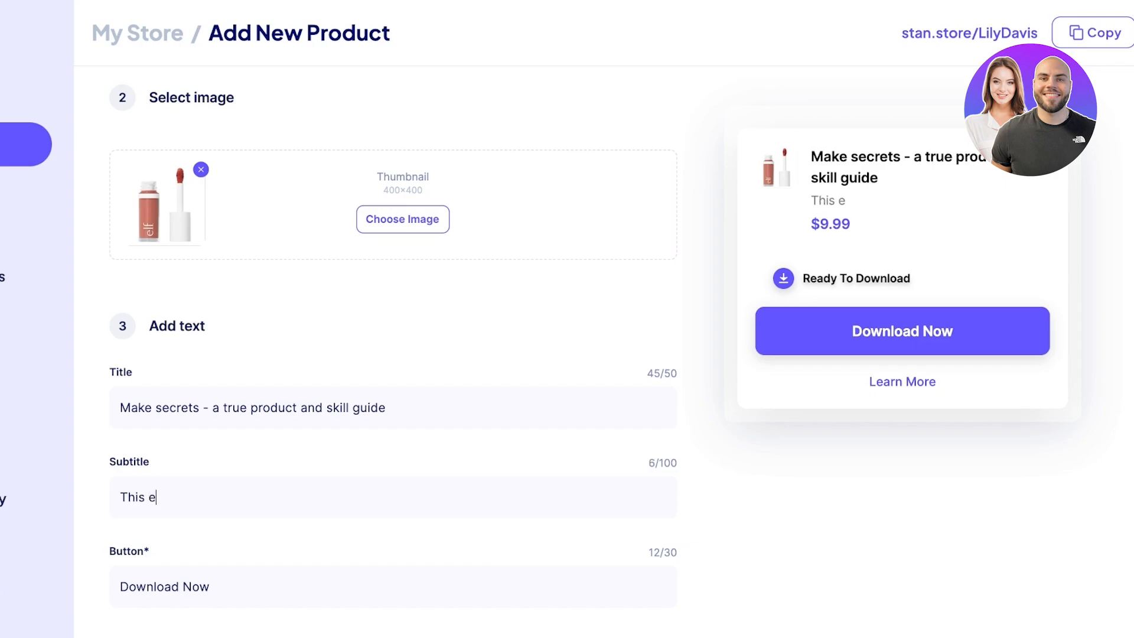
type("book entails al")
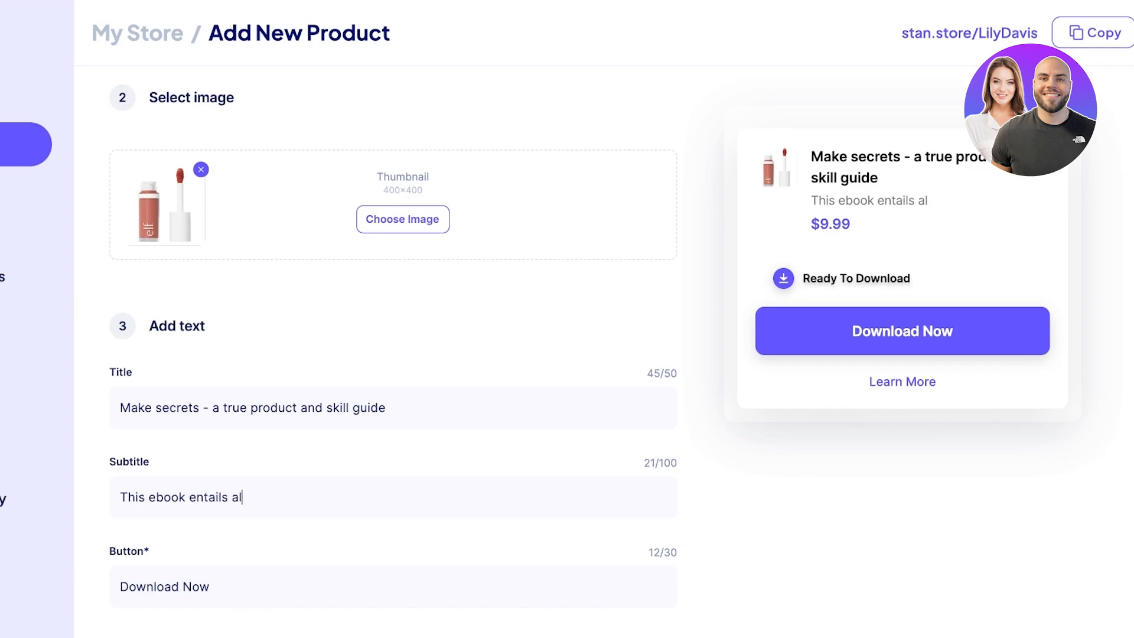
type("l skills and e")
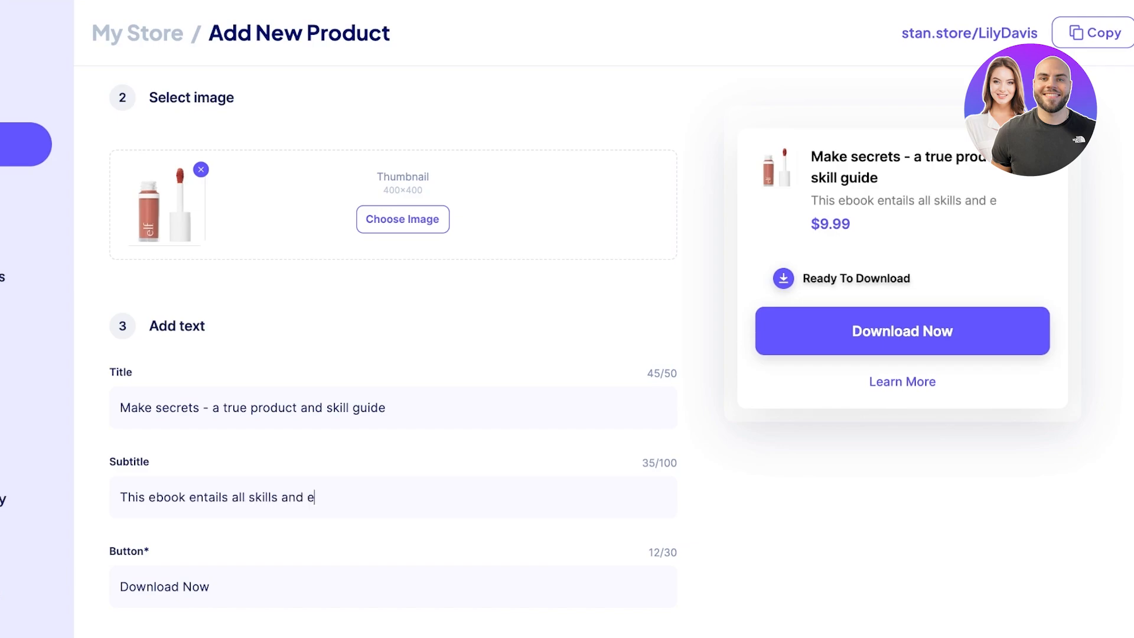
key("BackSpace")
type("techniques u")
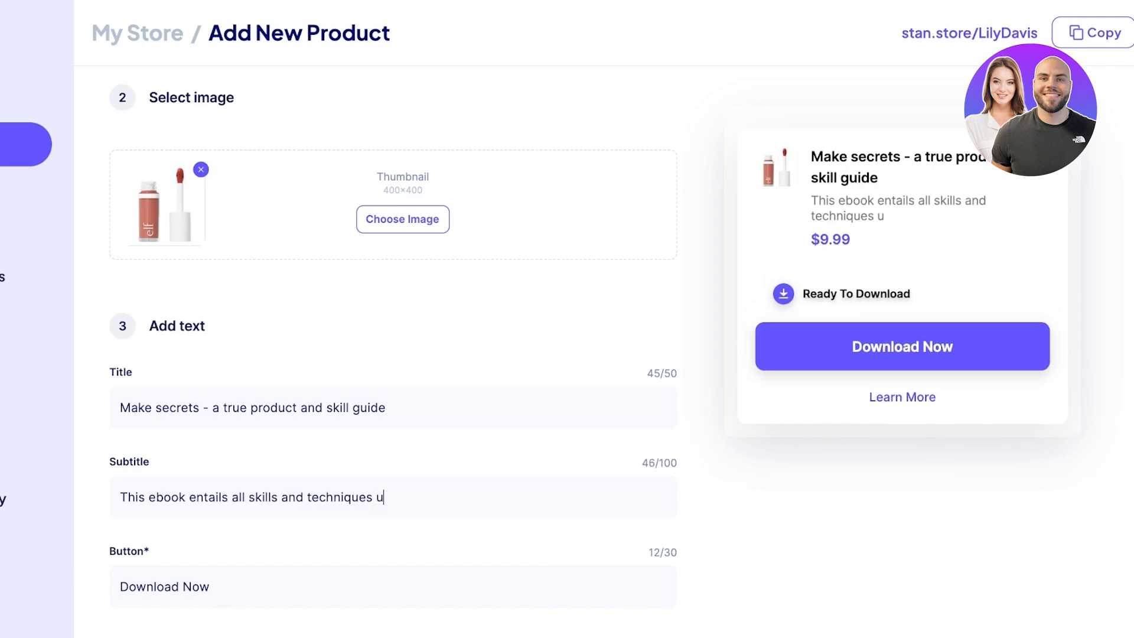
type("sed by pro")
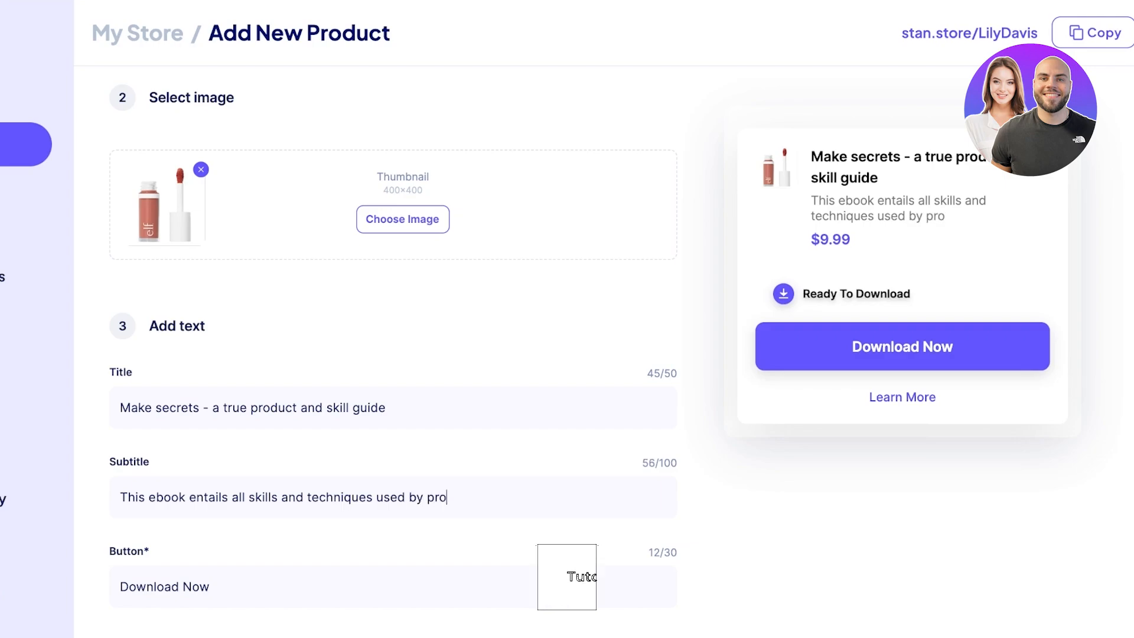
type("fessionals. -")
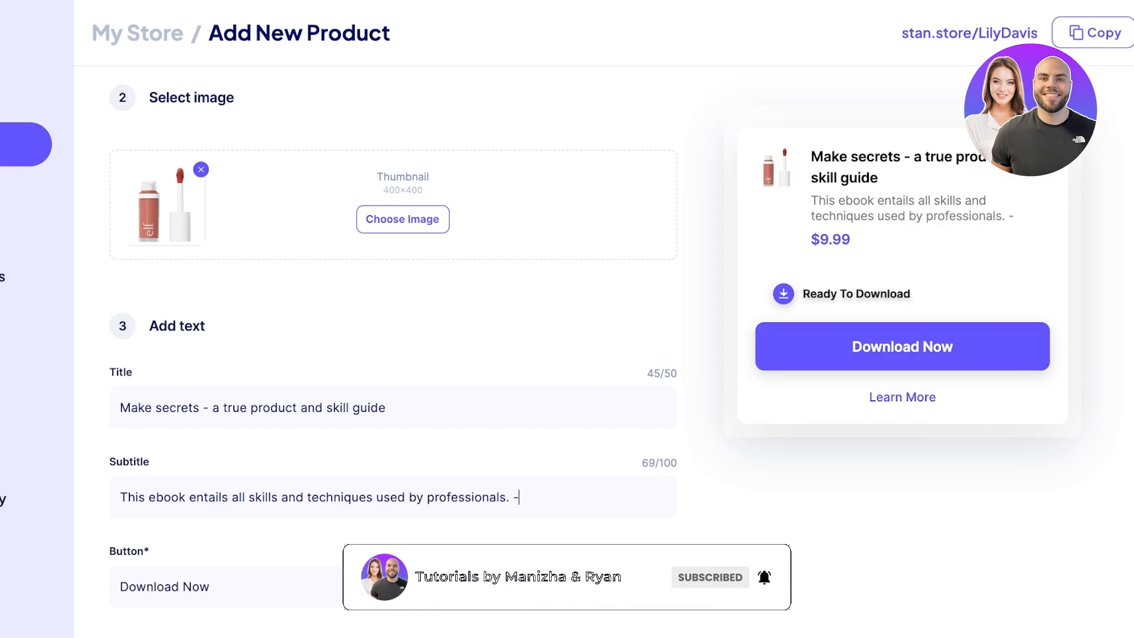
key("BackSpace")
key("BackSpace")
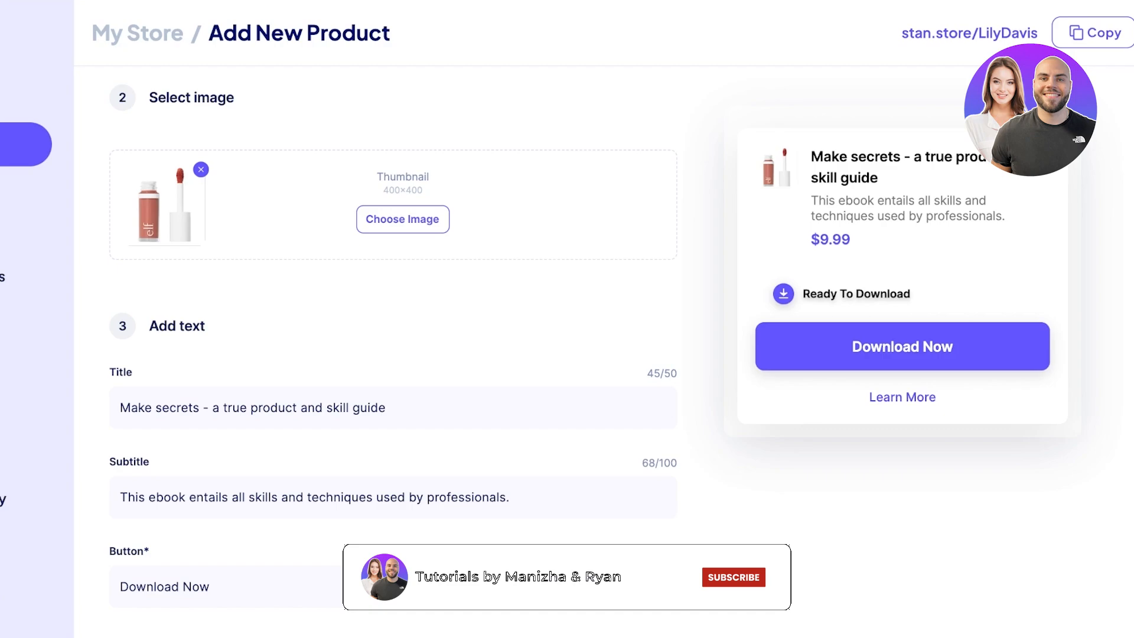
type("- Receive in your inbox,")
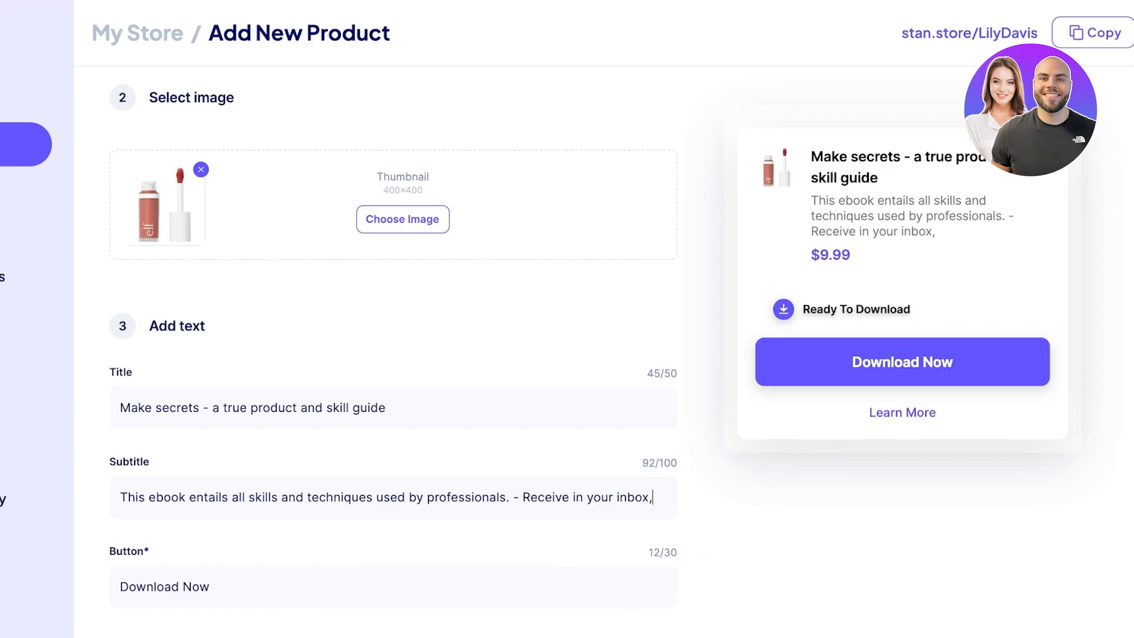
key("BackSpace")
type("instant")
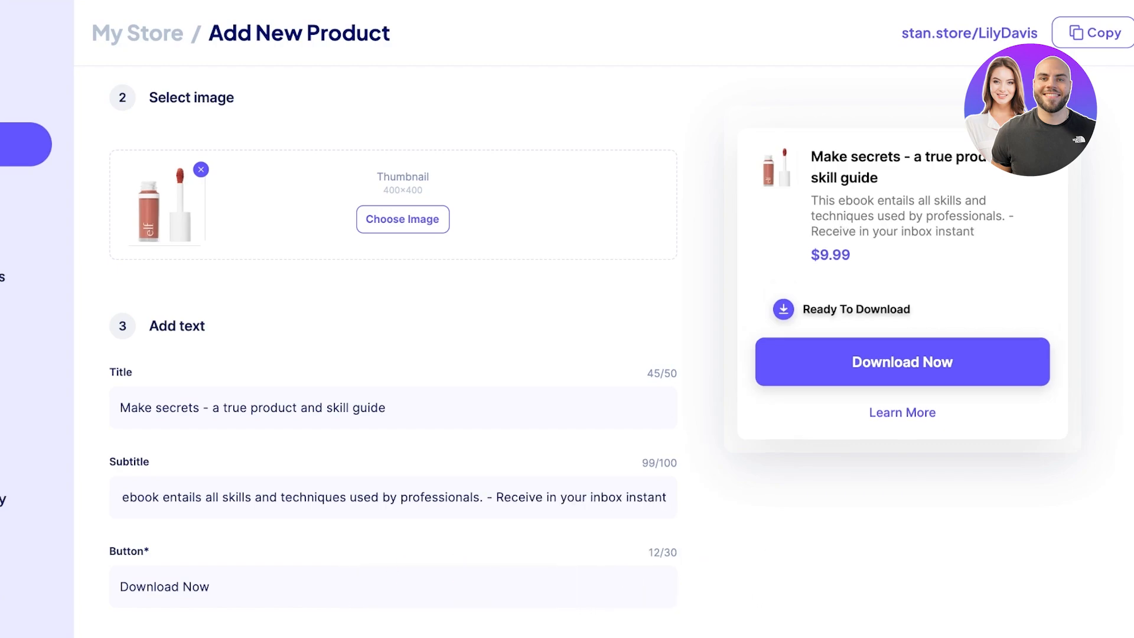
key("BackSpace")
key("BackSpace")
key("BackSpace")
key("BackSpace")
key("BackSpace")
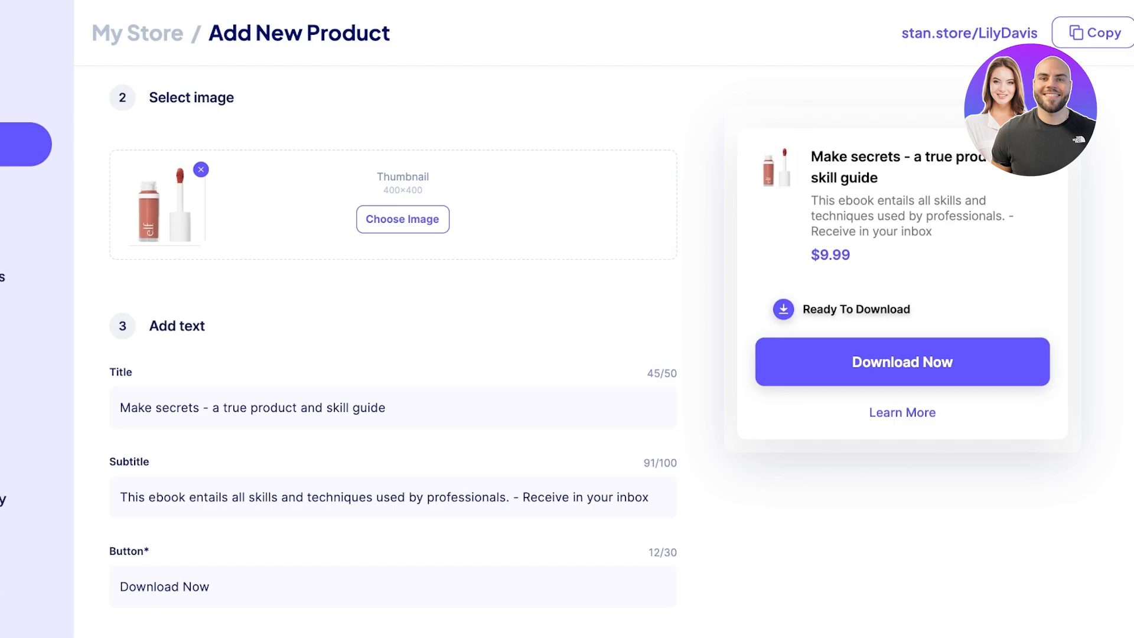
type(",")
key("BackSpace")
Step: Change the button label from Download Now to 'Buy Now'
scroll(393, 354, "down", 1)
scroll(393, 354, "down", 2)
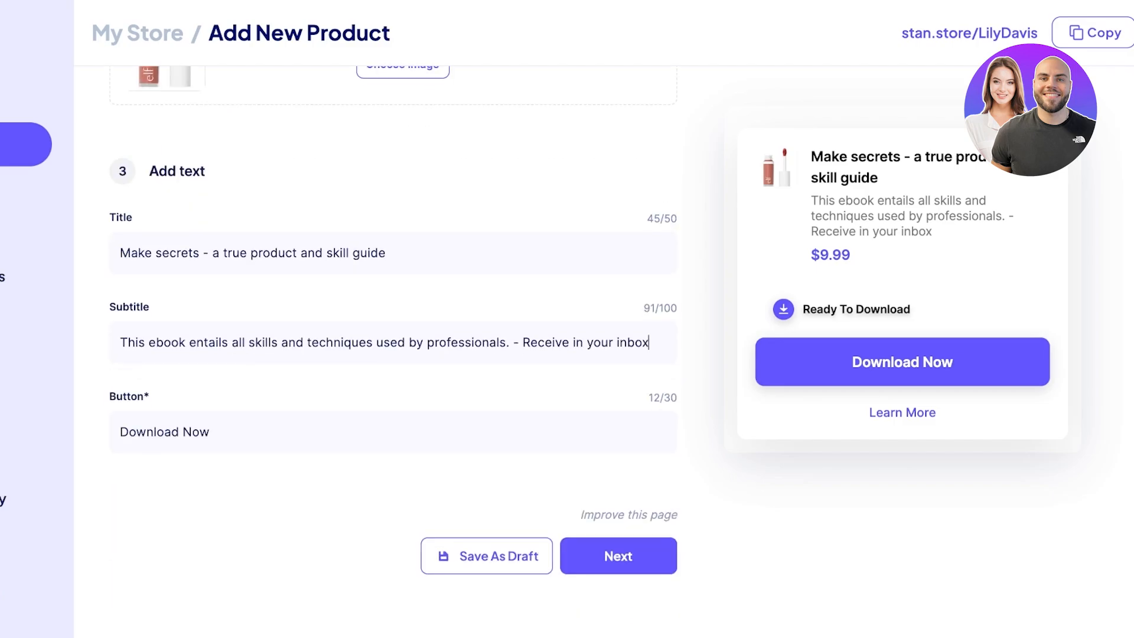
triple_click(210, 432)
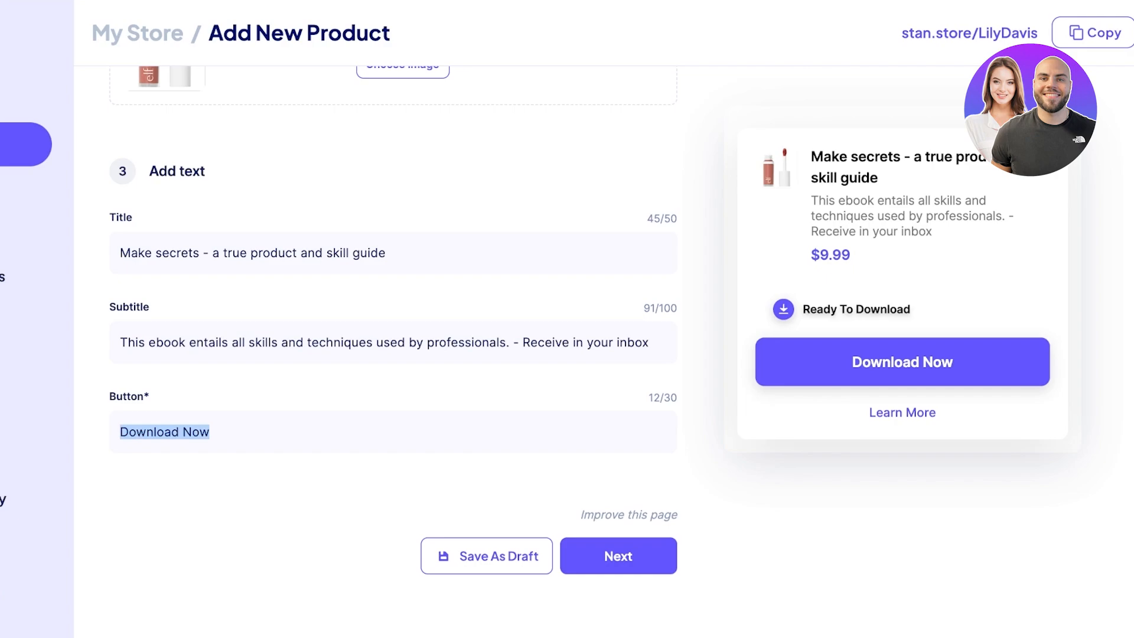
type("Buy Now")
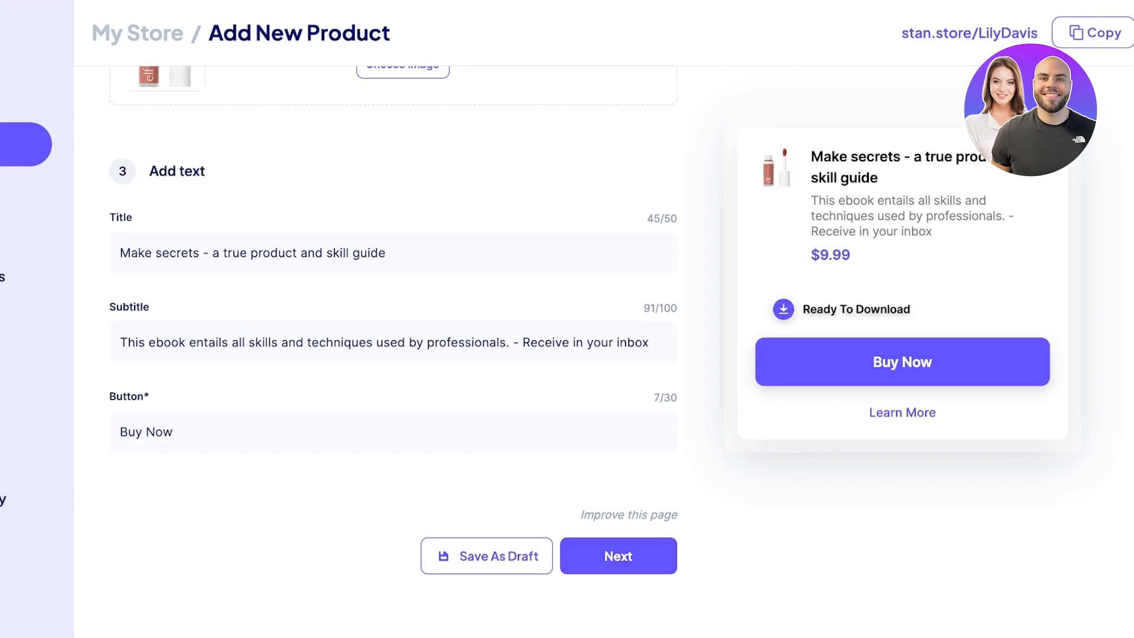
left_click(629, 515)
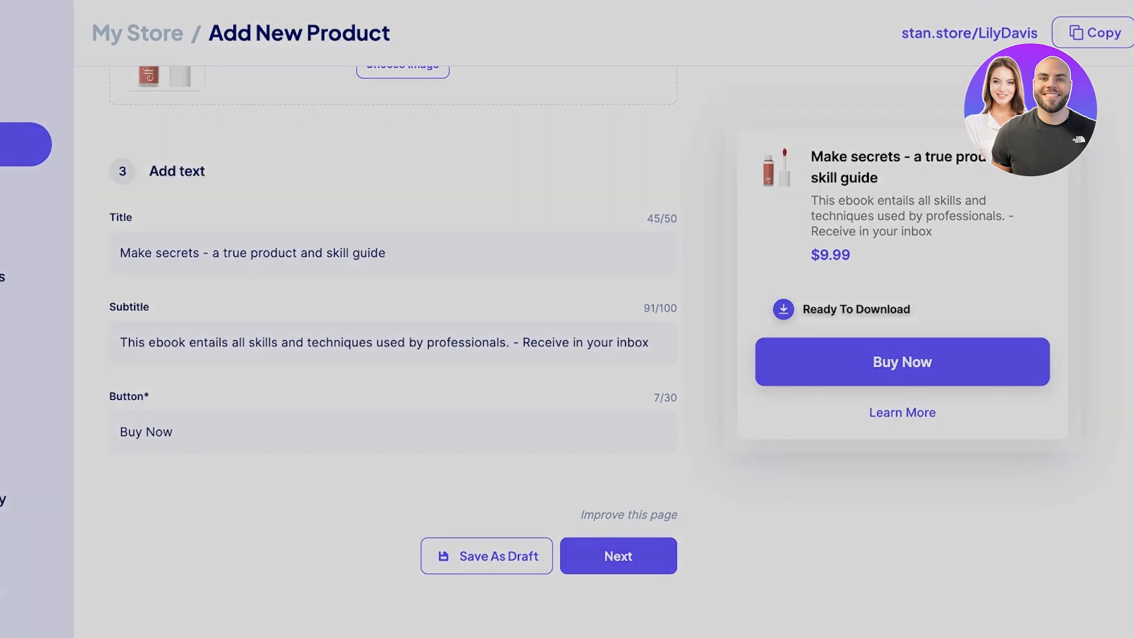
left_click(694, 217)
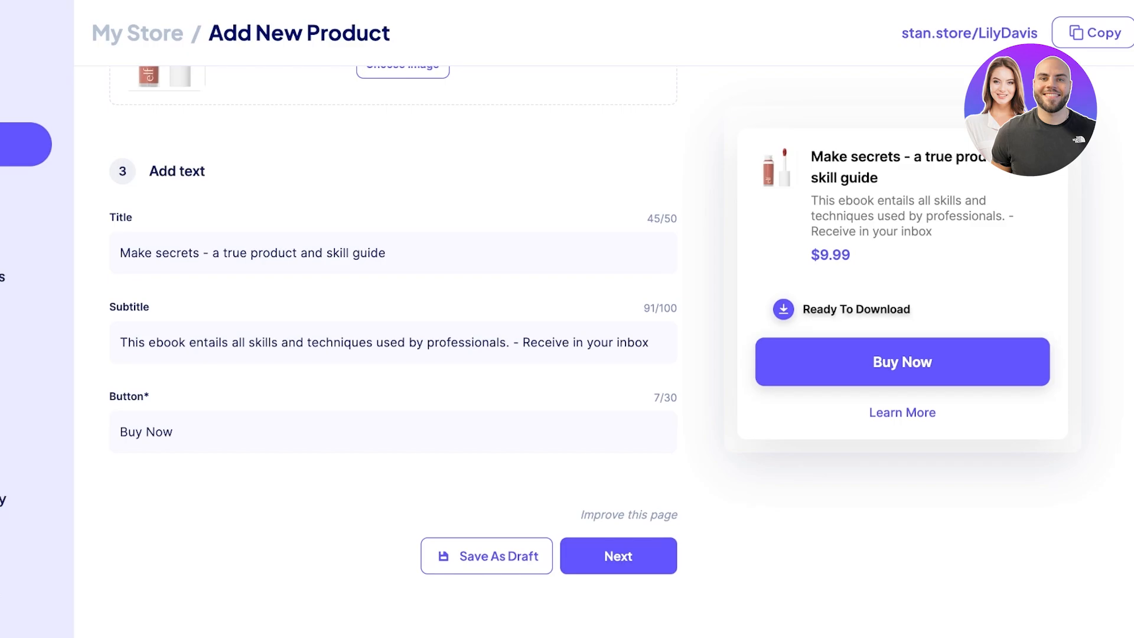
Step: On the checkout page step, upload a portrait photo cropped tightly around the face
left_click(618, 556)
scroll(619, 556, "down", 2)
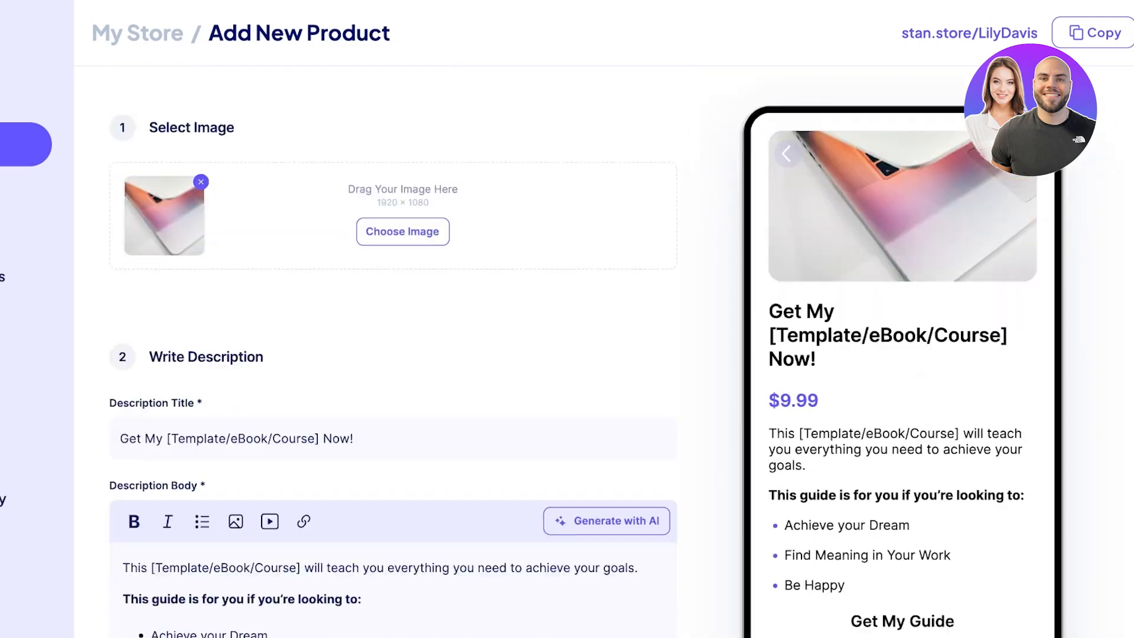
scroll(618, 556, "up", 1)
left_click(403, 248)
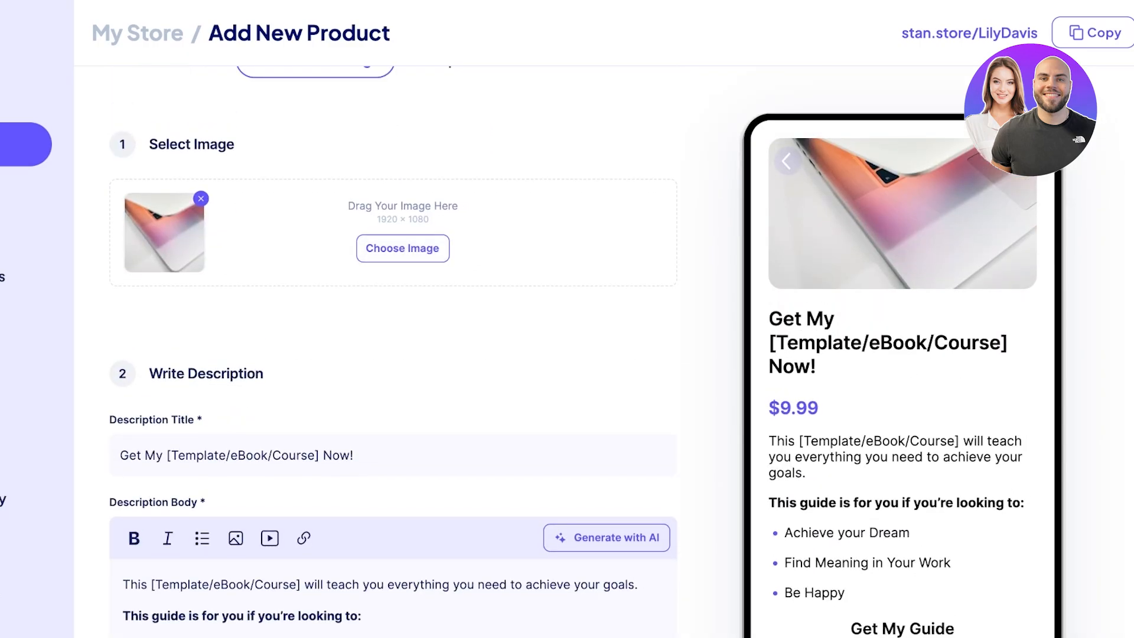
scroll(502, 354, "down", 5)
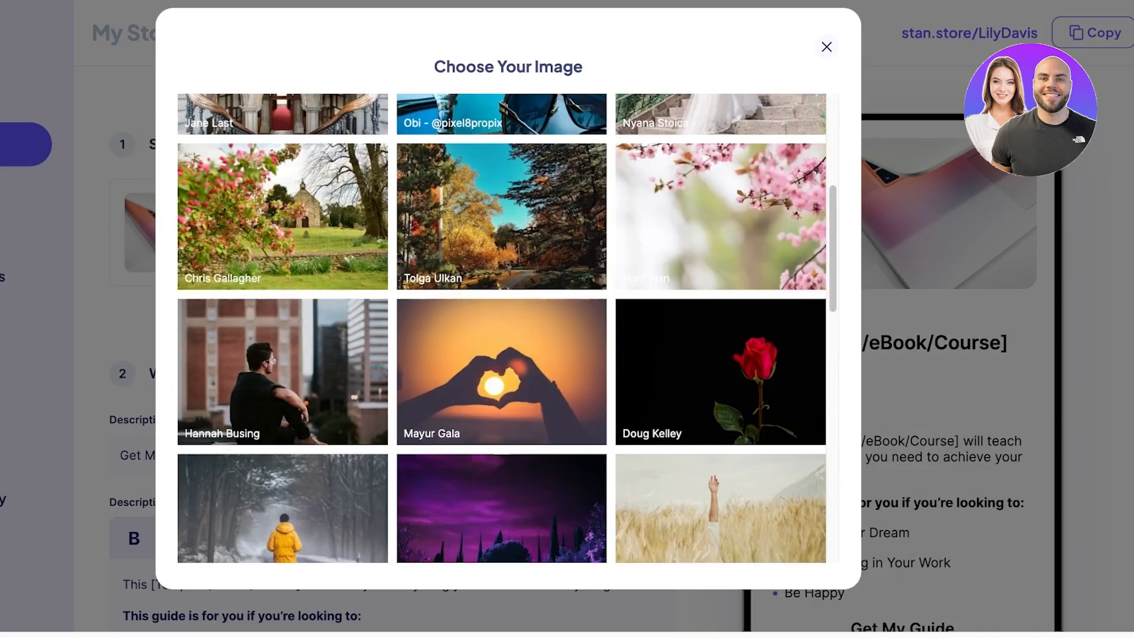
scroll(502, 355, "up", 5)
left_click(827, 47)
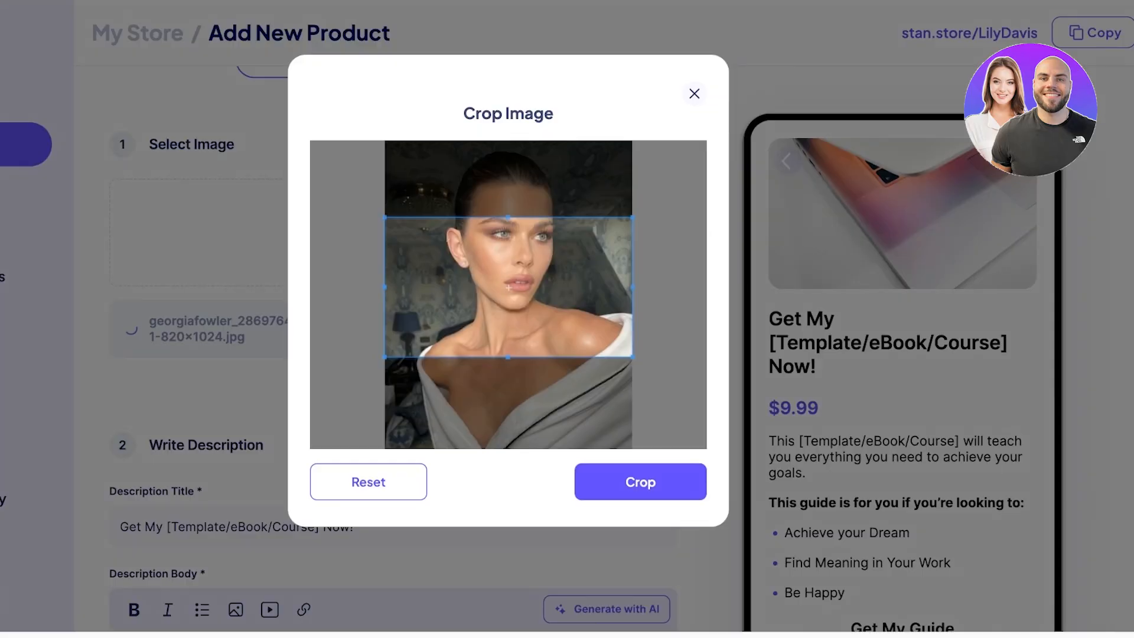
left_click_drag(508, 287, 508, 229)
left_click_drag(632, 299, 550, 252)
left_click_drag(468, 206, 507, 233)
left_click(640, 482)
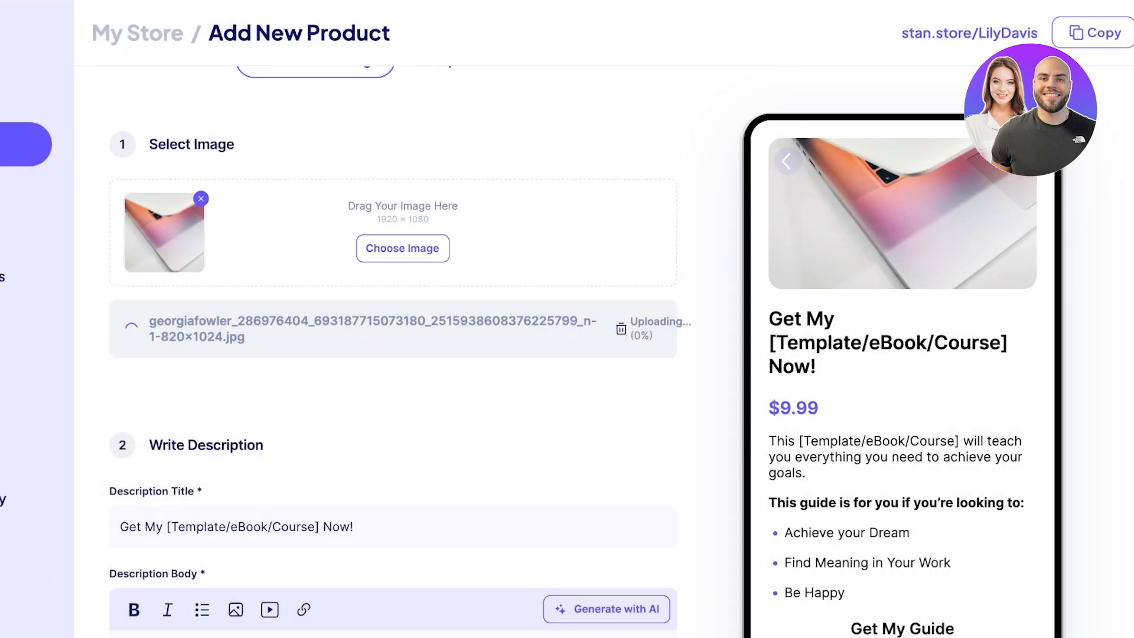
Step: Set the description title to 'Makeup 101 - Skills & Technique'
scroll(392, 355, "down", 3)
scroll(393, 354, "down", 1)
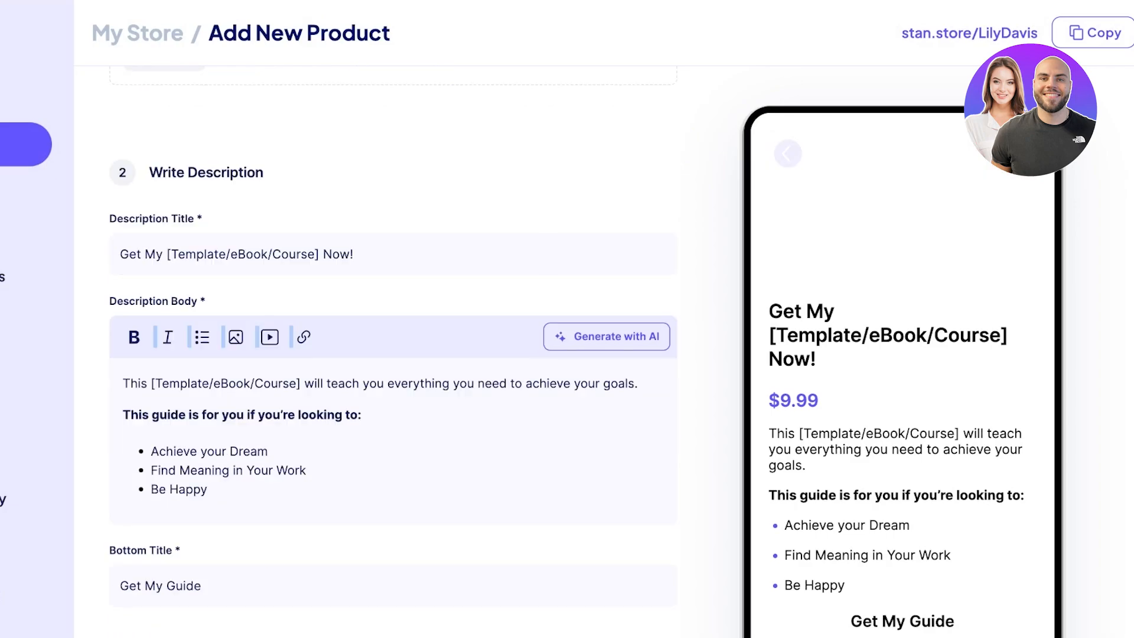
triple_click(127, 254)
scroll(393, 345, "up", 1)
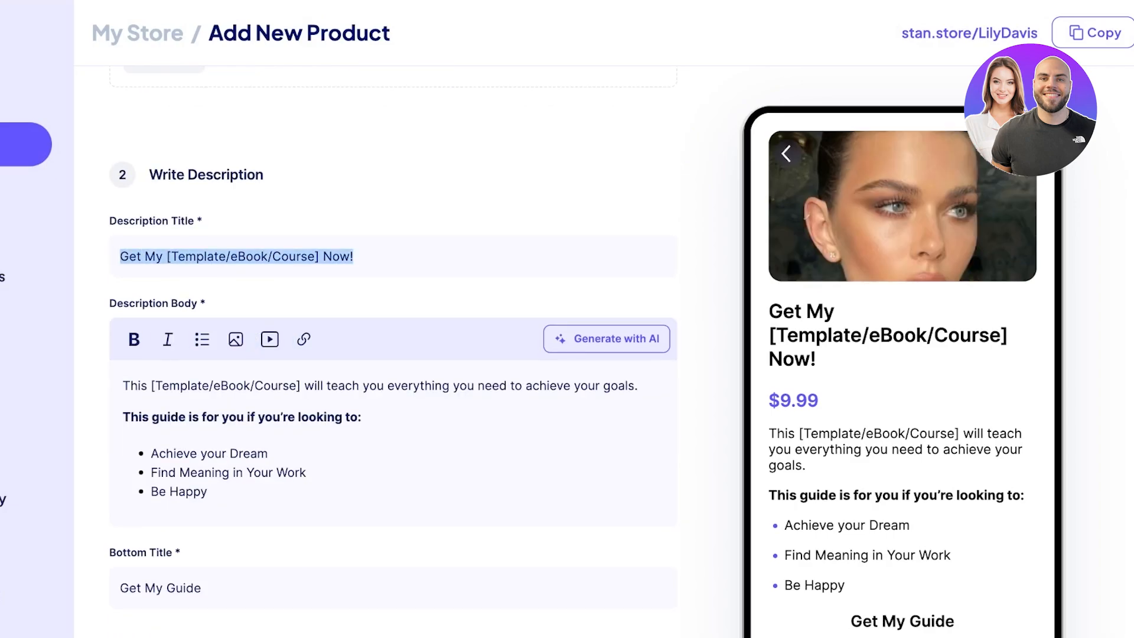
key("BackSpace")
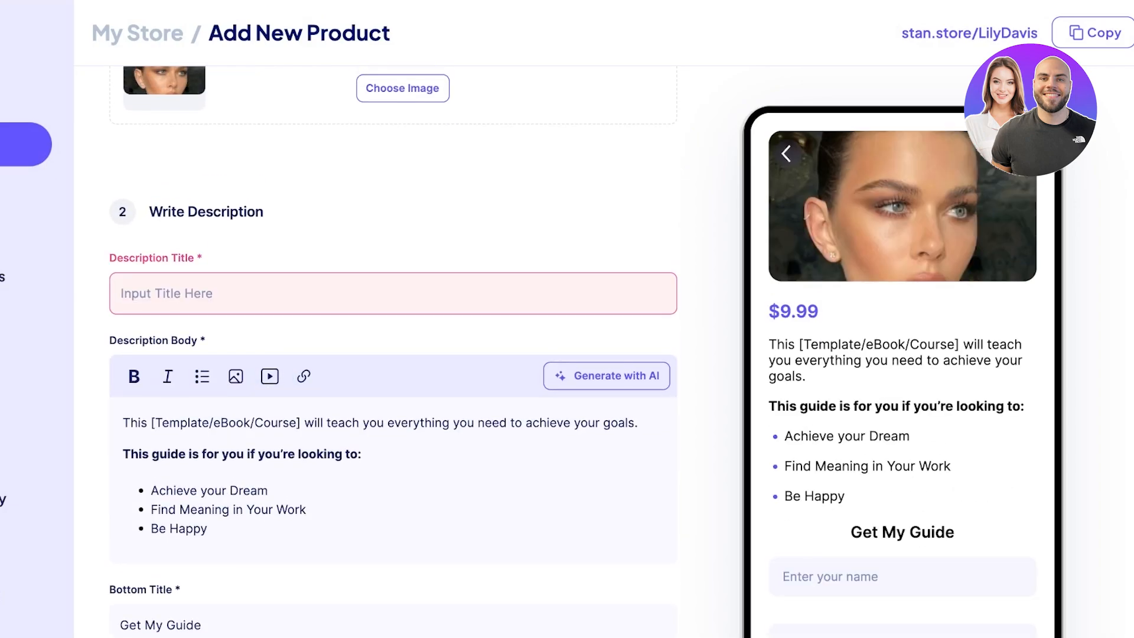
type("Makeup 101")
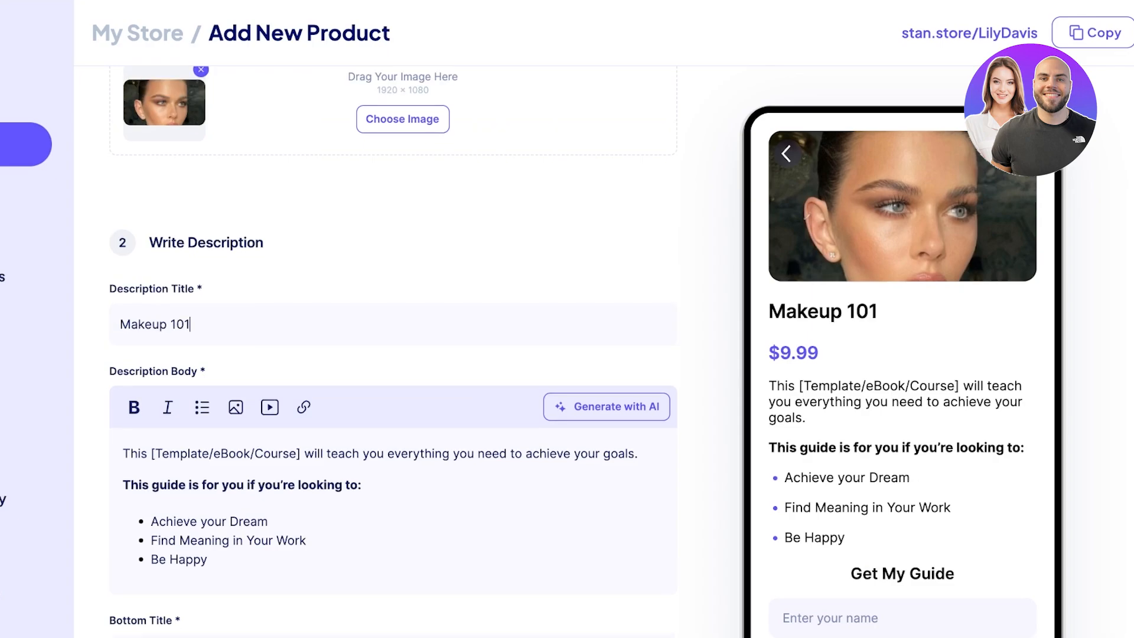
type(" - Skills")
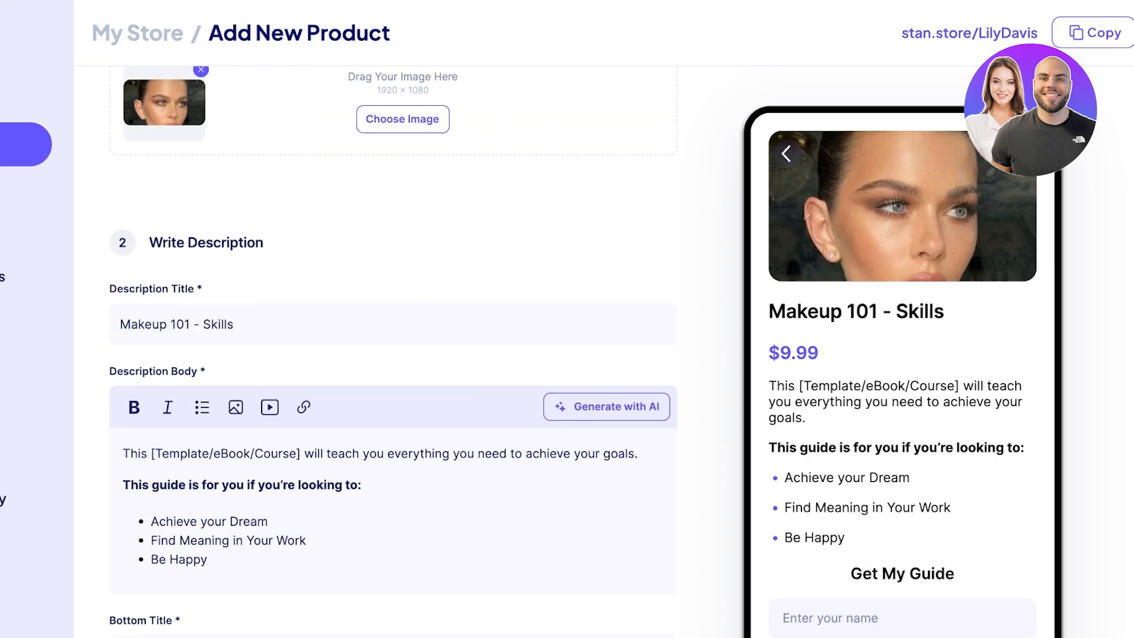
type(" & Technique")
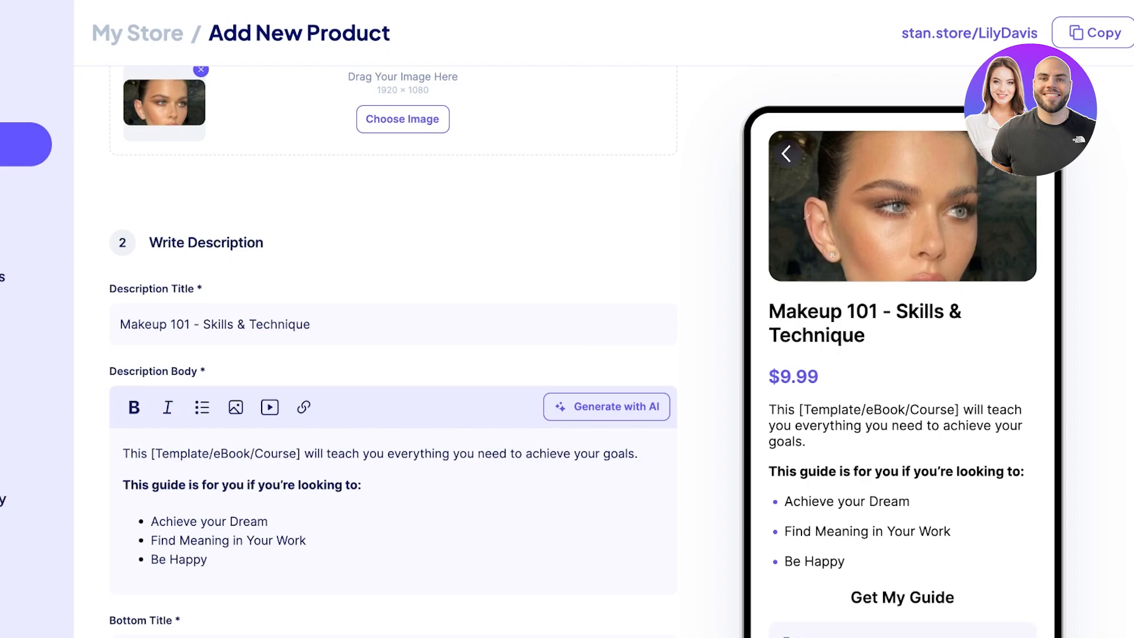
Step: Clear all of the template description body text
scroll(392, 354, "down", 2)
left_click(208, 445)
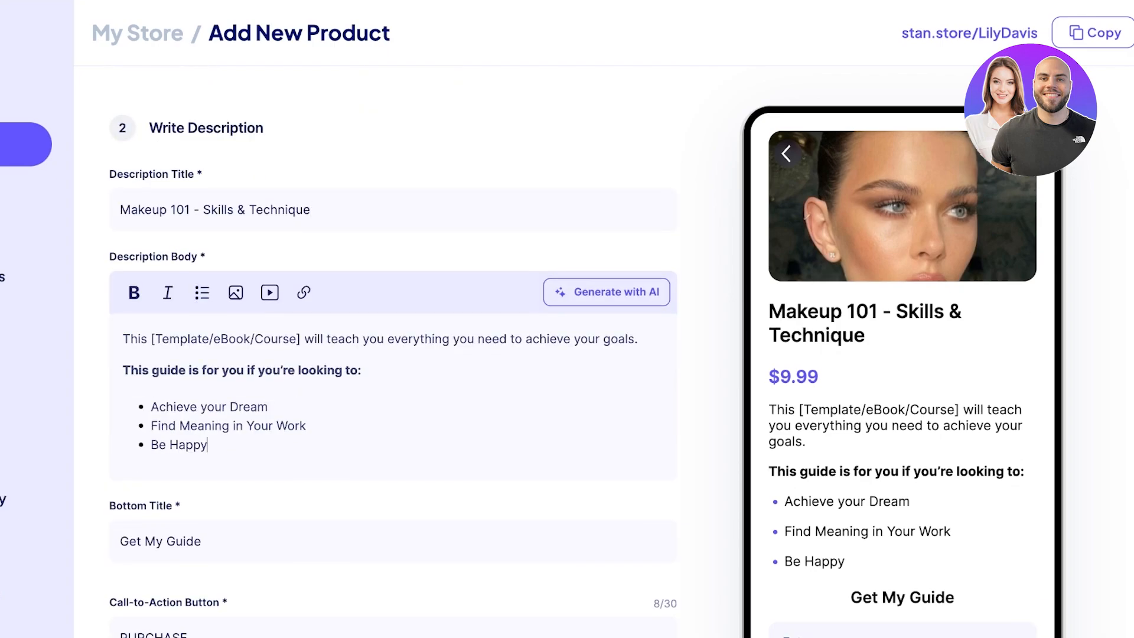
key("ctrl+a")
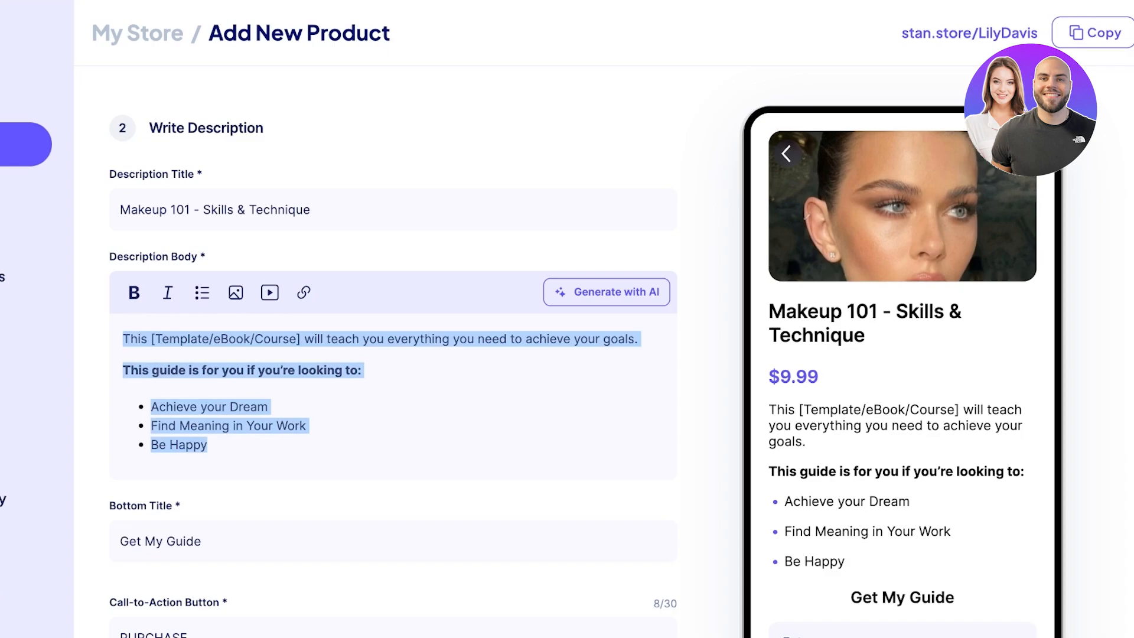
key("BackSpace")
Step: Generate an AI description body covering all makeup types plus application hacks and tools
left_click(607, 291)
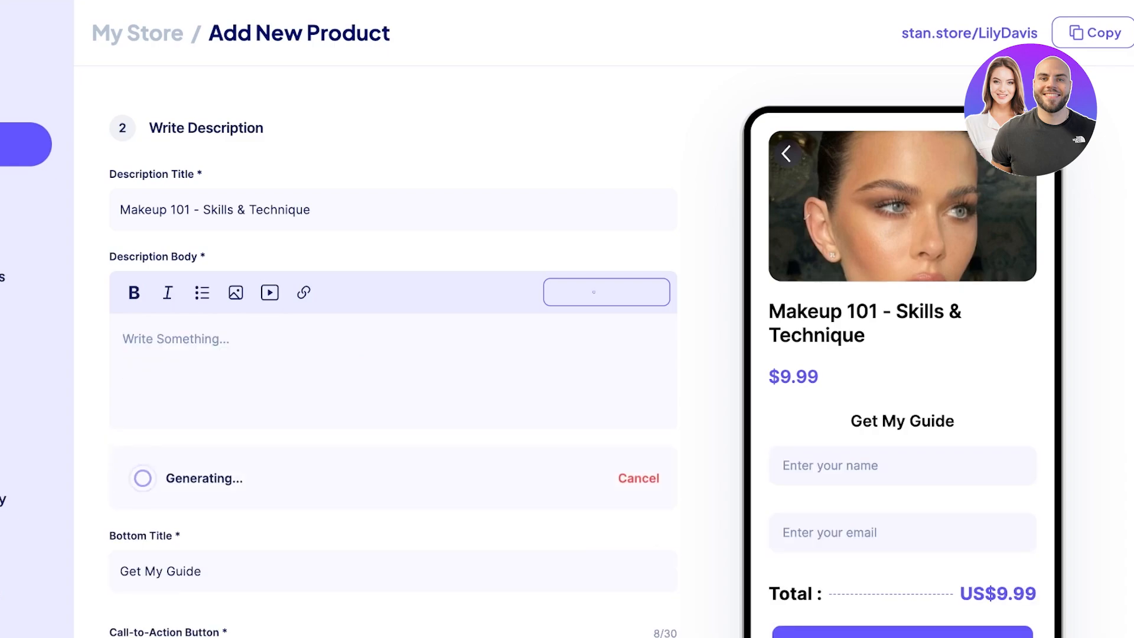
scroll(392, 355, "down", 1)
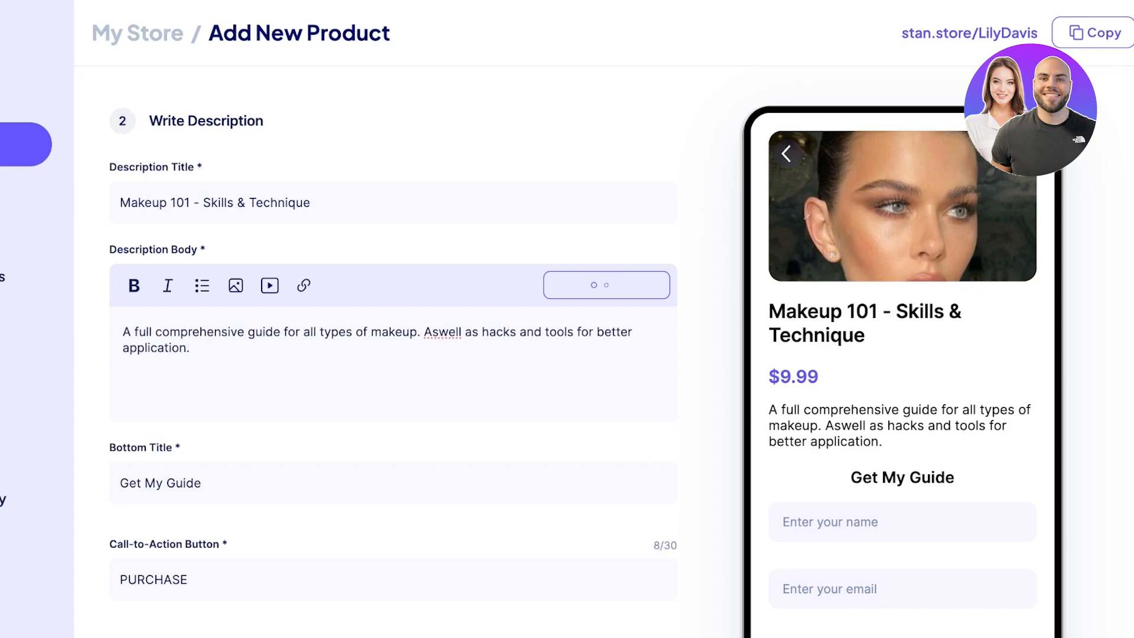
scroll(393, 348, "down", 1)
scroll(392, 348, "down", 1)
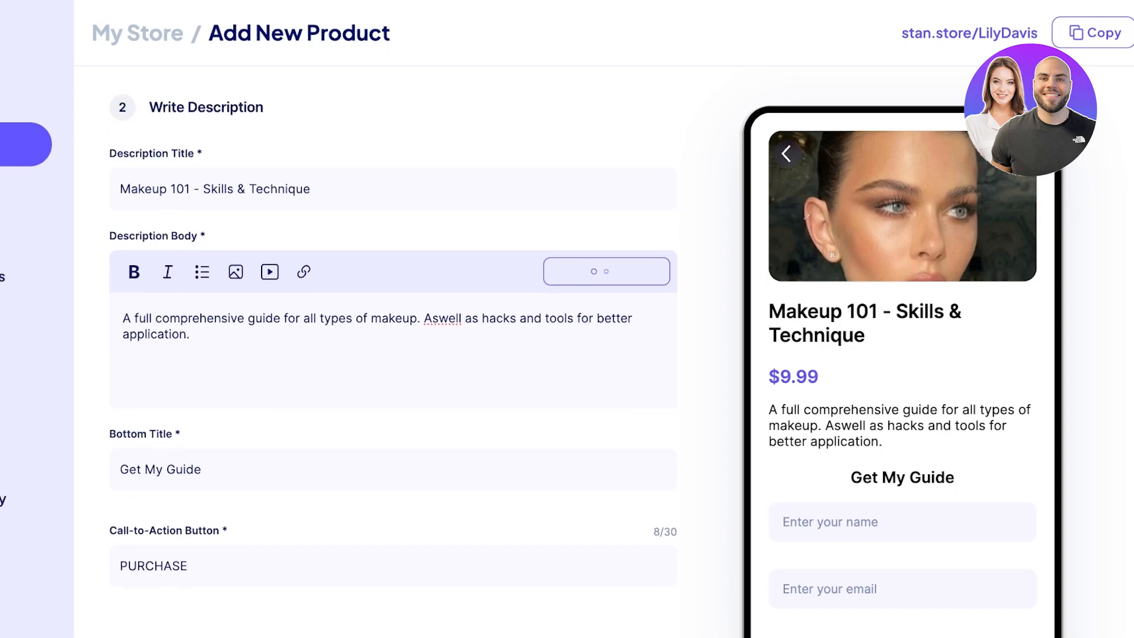
scroll(392, 349, "down", 3)
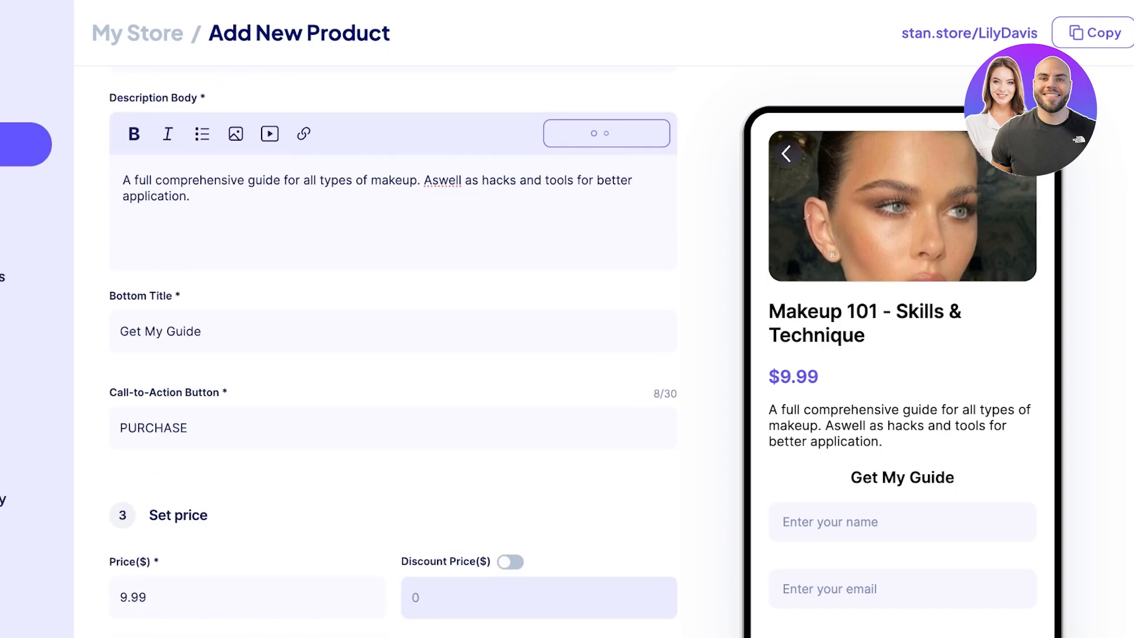
Step: Replace the bottom title 'Get My Guide' with 'Read Now!'
key("ctrl+a")
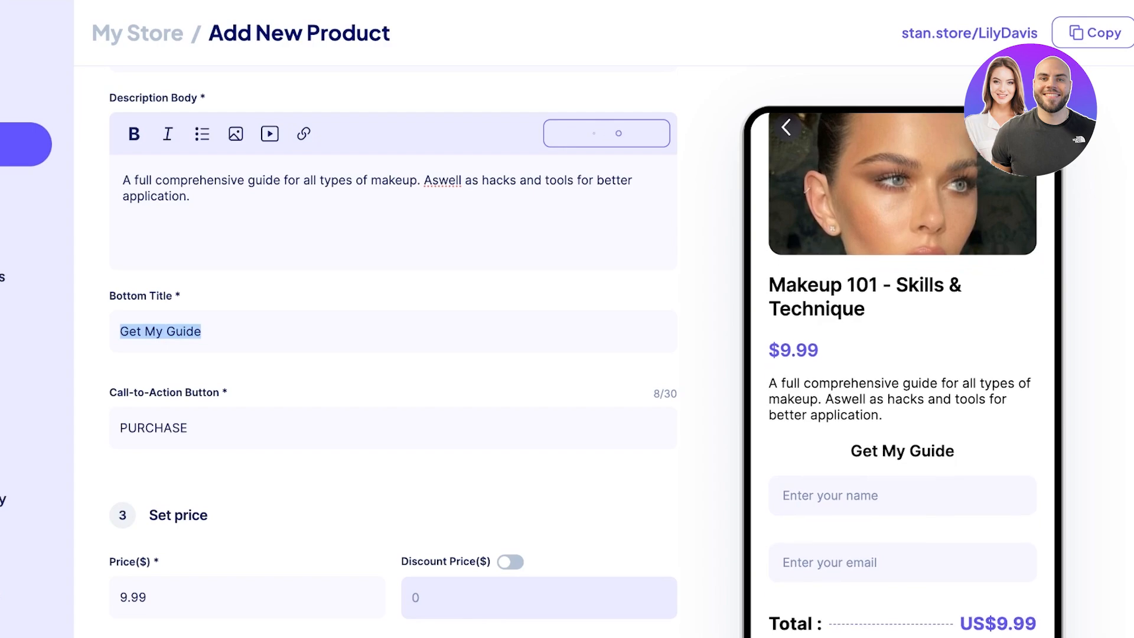
key("BackSpace")
type("G")
key("BackSpace")
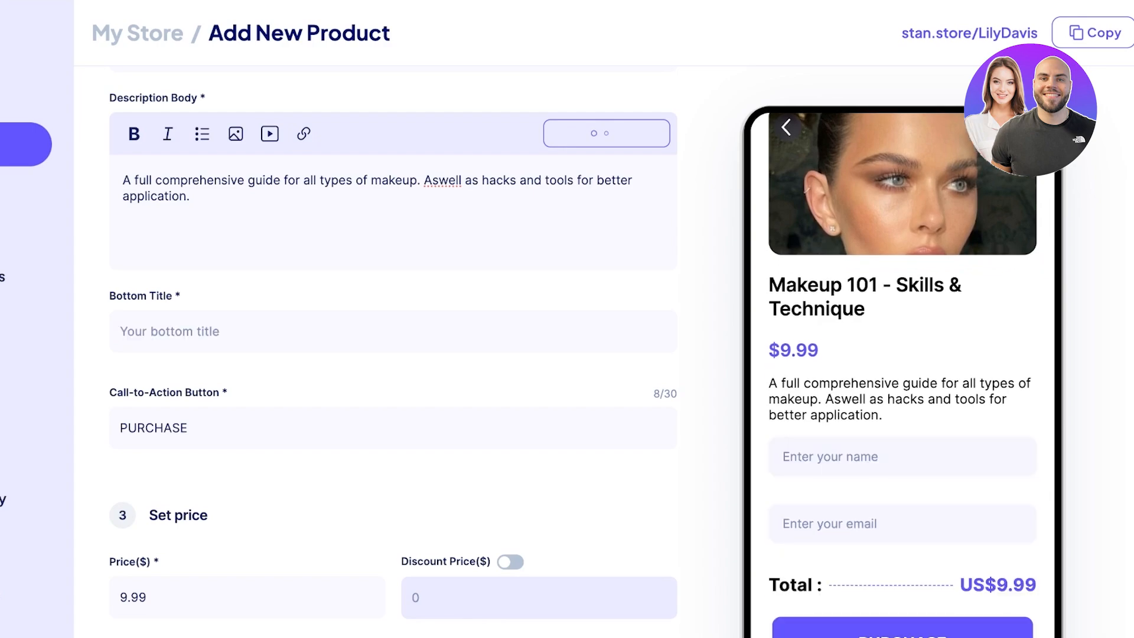
type("Read Now!")
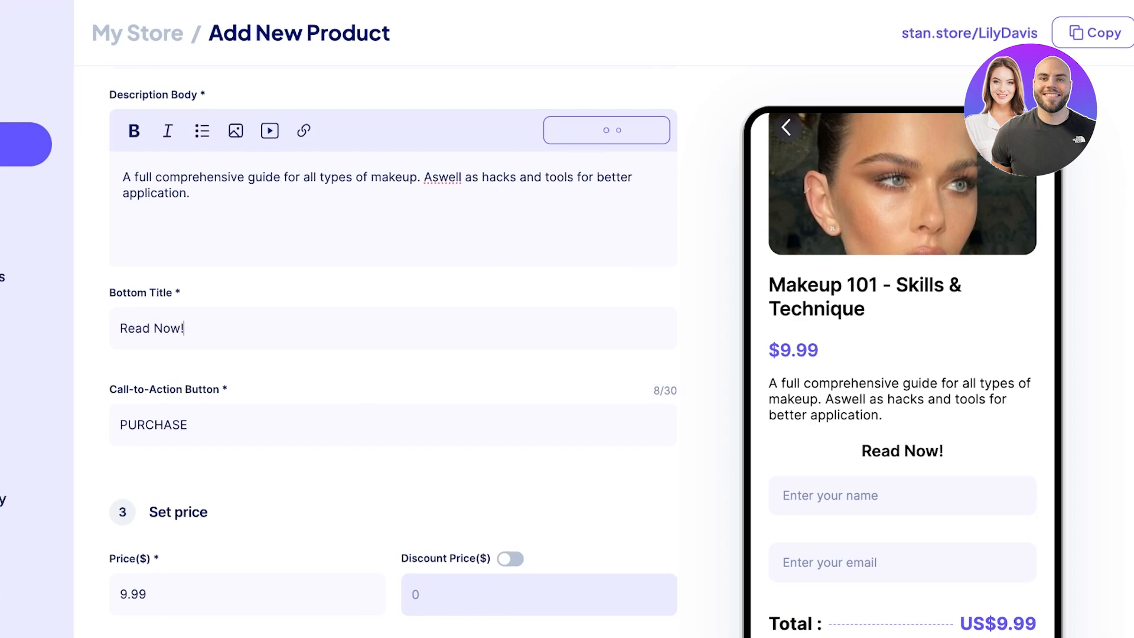
Step: Change the product price from $9.99 to $5
scroll(393, 348, "down", 2)
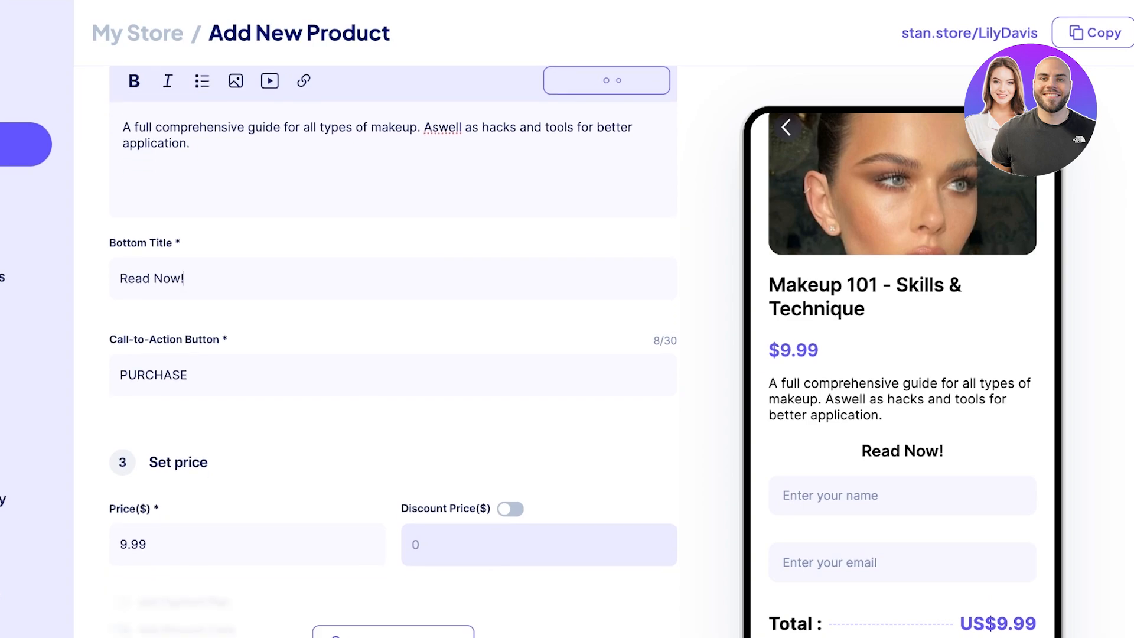
scroll(393, 348, "down", 3)
double_click(133, 454)
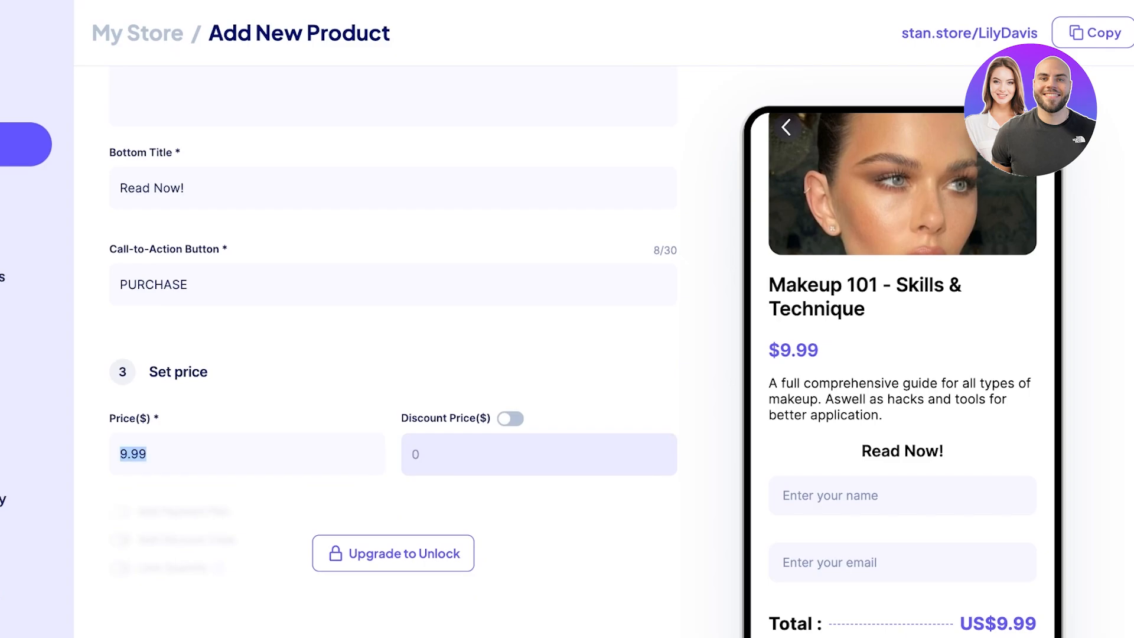
type("5")
scroll(393, 360, "down", 4)
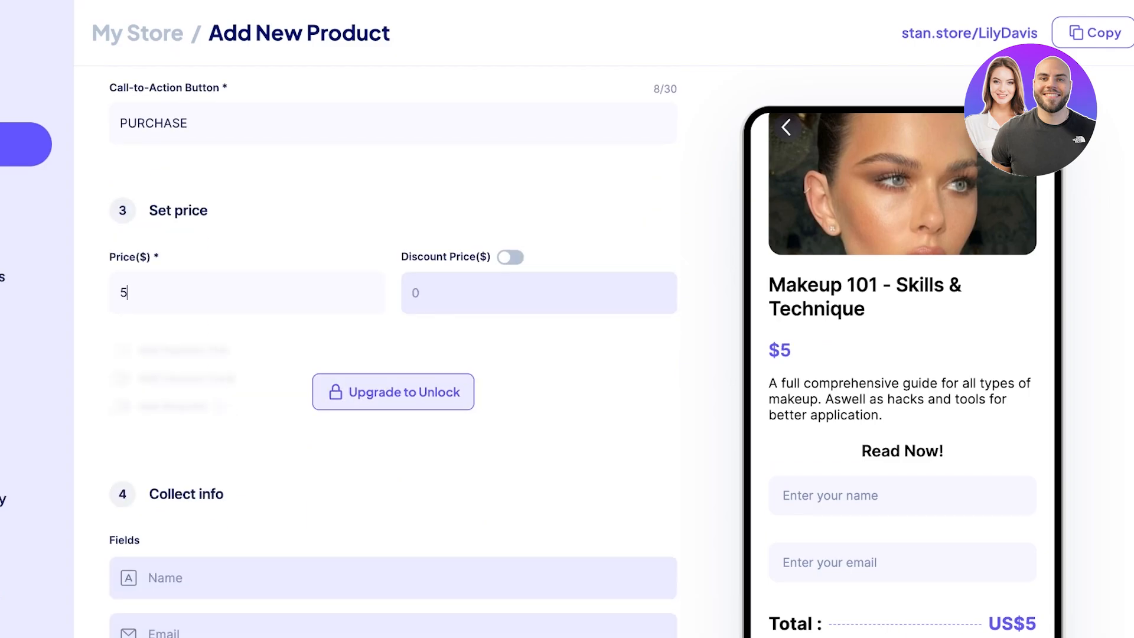
scroll(393, 354, "down", 6)
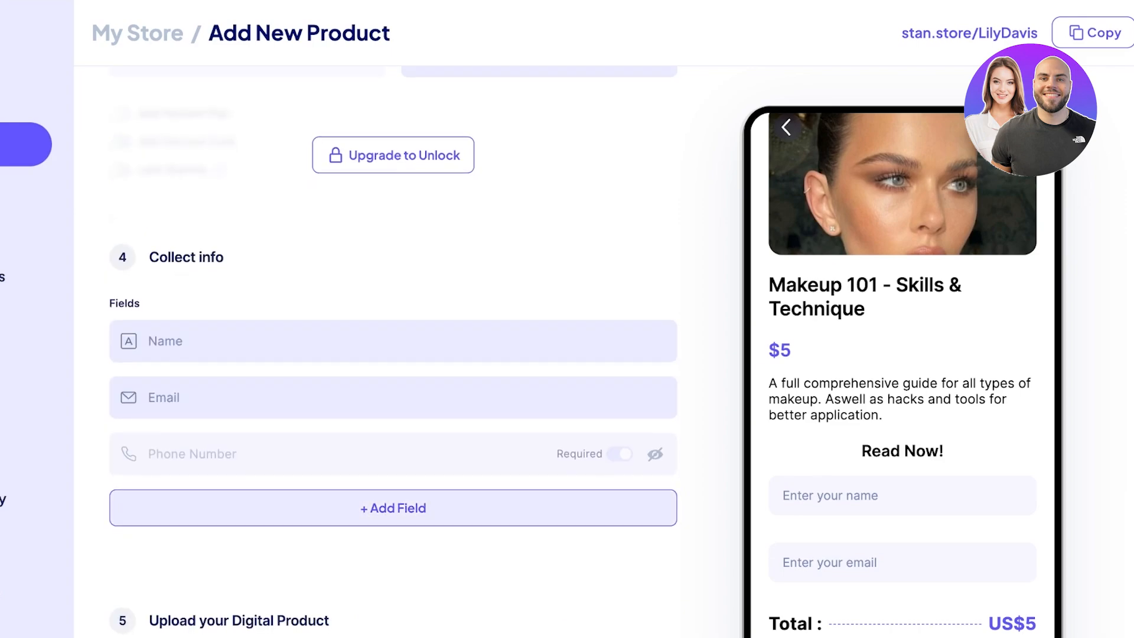
left_click(393, 508)
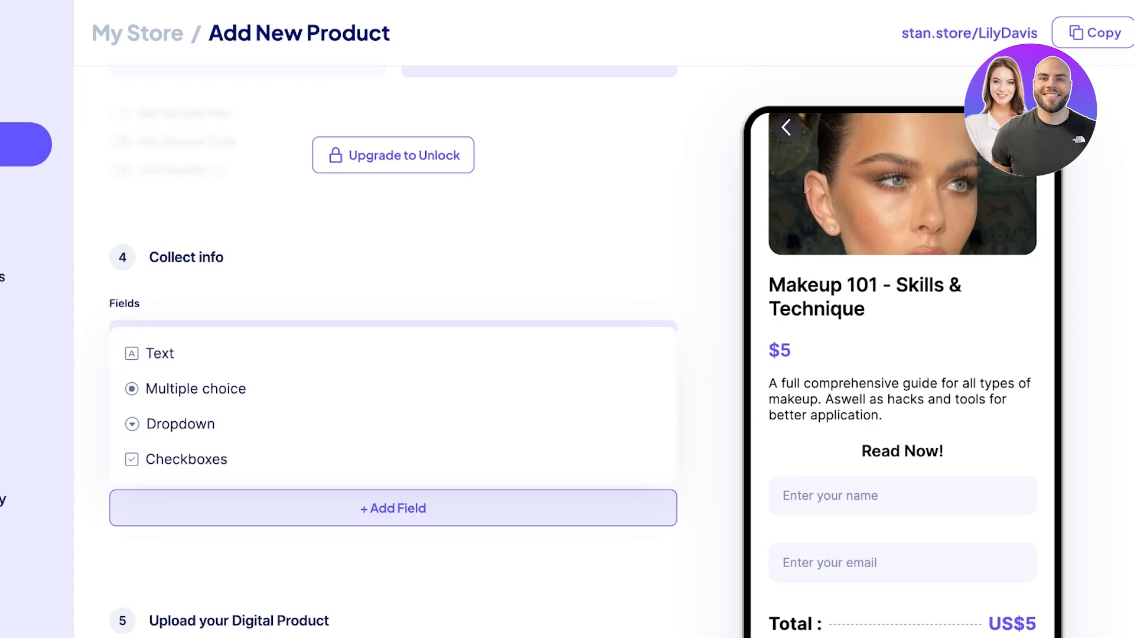
key("Escape")
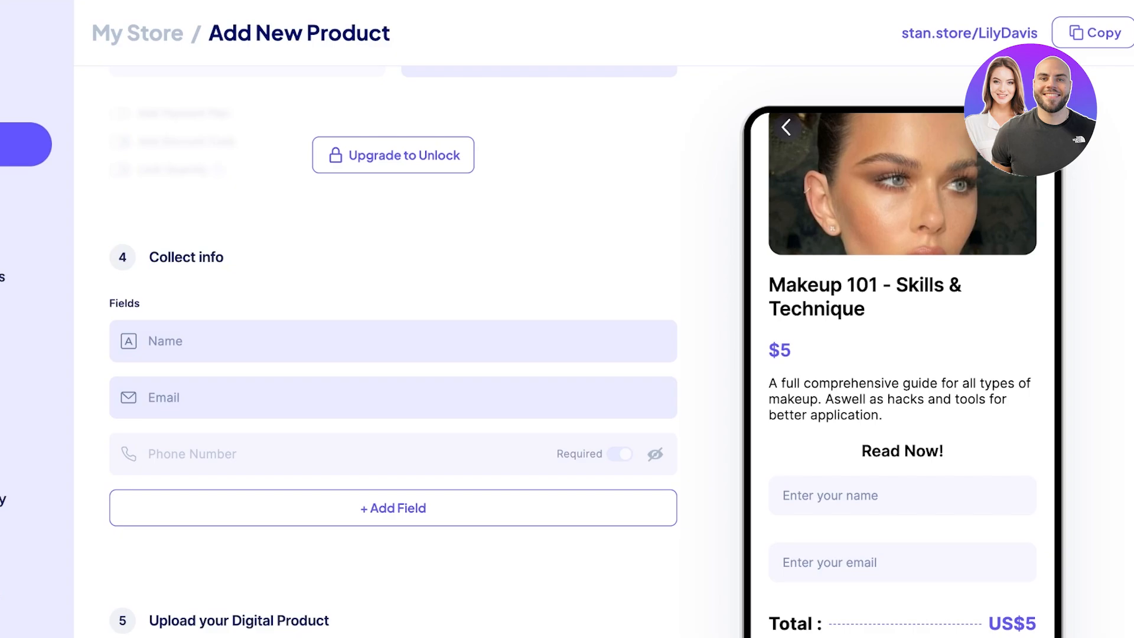
scroll(393, 354, "down", 5)
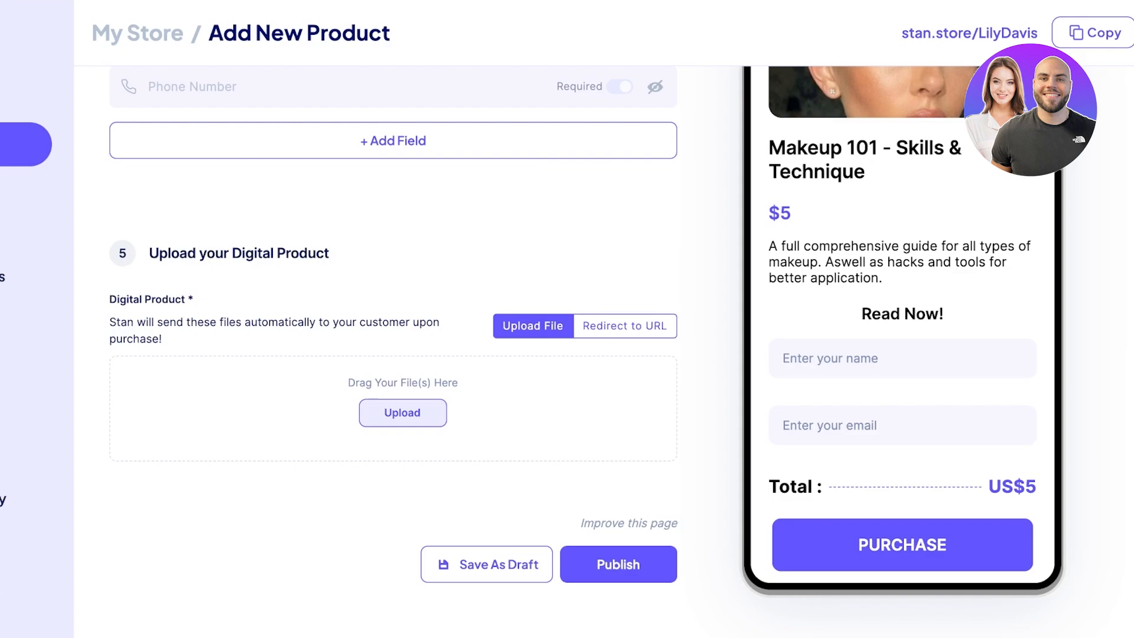
Step: Keep file delivery and upload T104_EEE Instructions 2020Oct12.pdf as the digital product
left_click(625, 326)
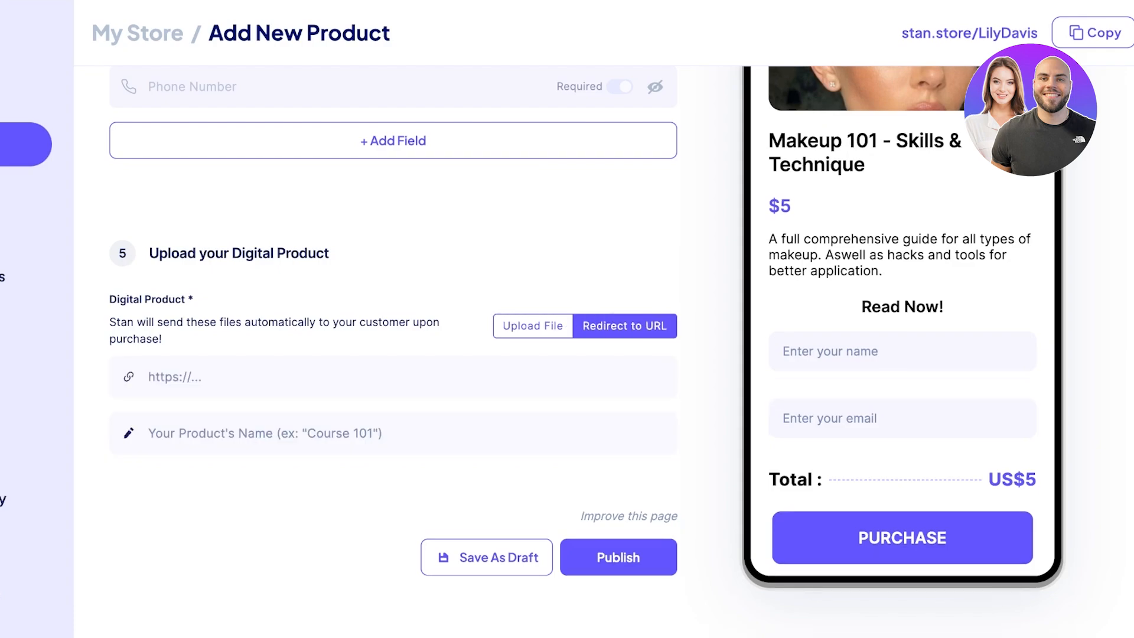
left_click(533, 326)
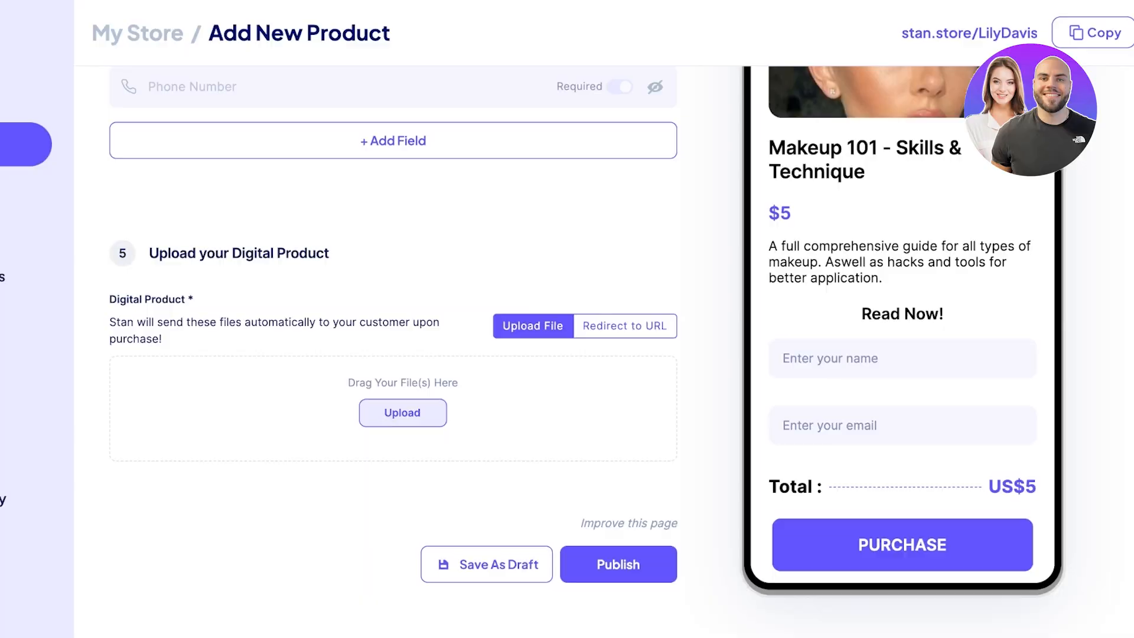
left_click(402, 413)
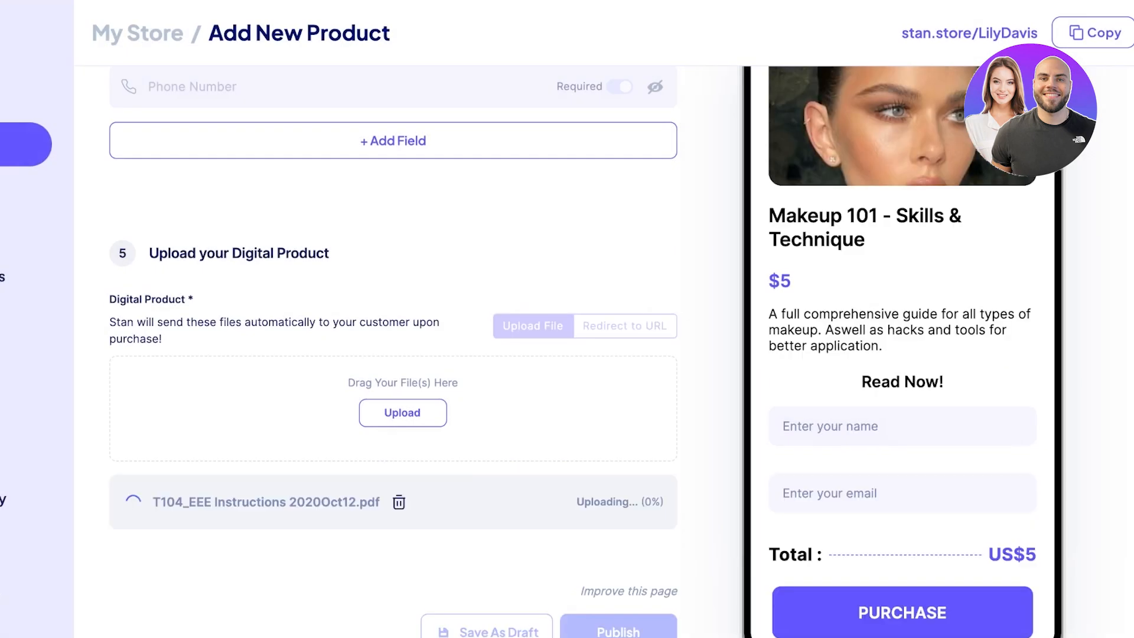
scroll(394, 354, "down", 1)
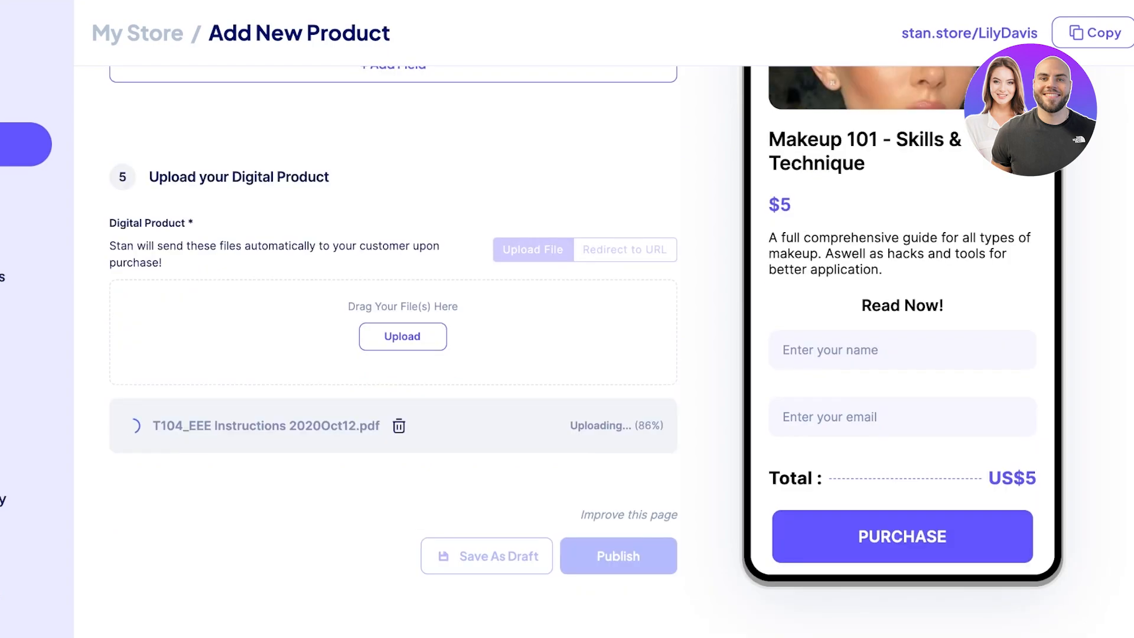
Step: Publish the product listing and return to the Home dashboard
left_click(617, 555)
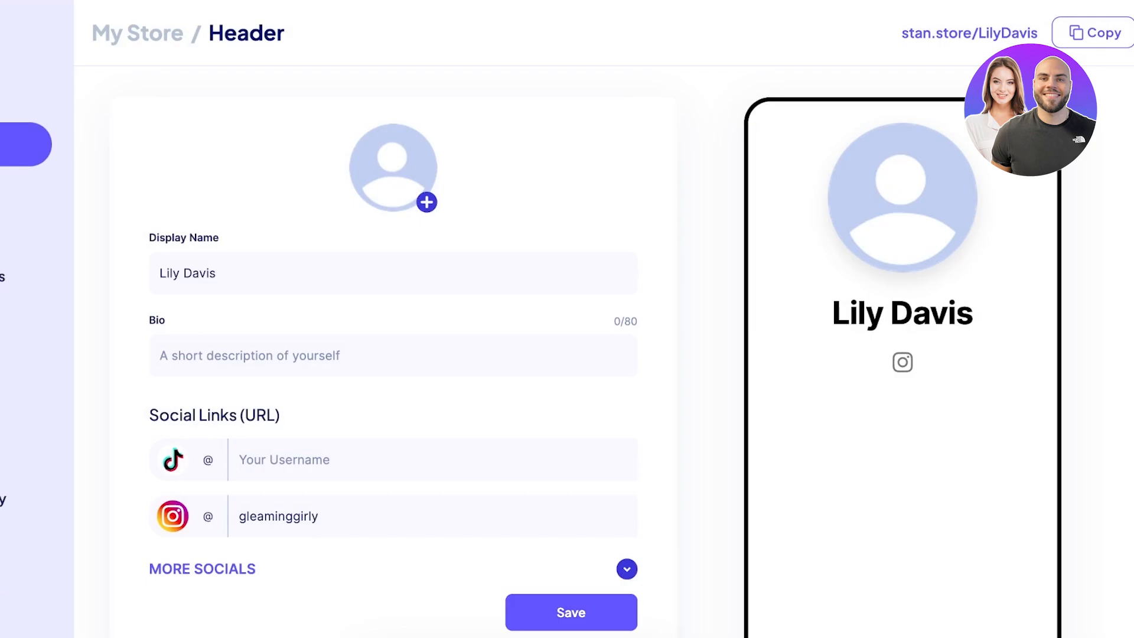
scroll(393, 355, "down", 3)
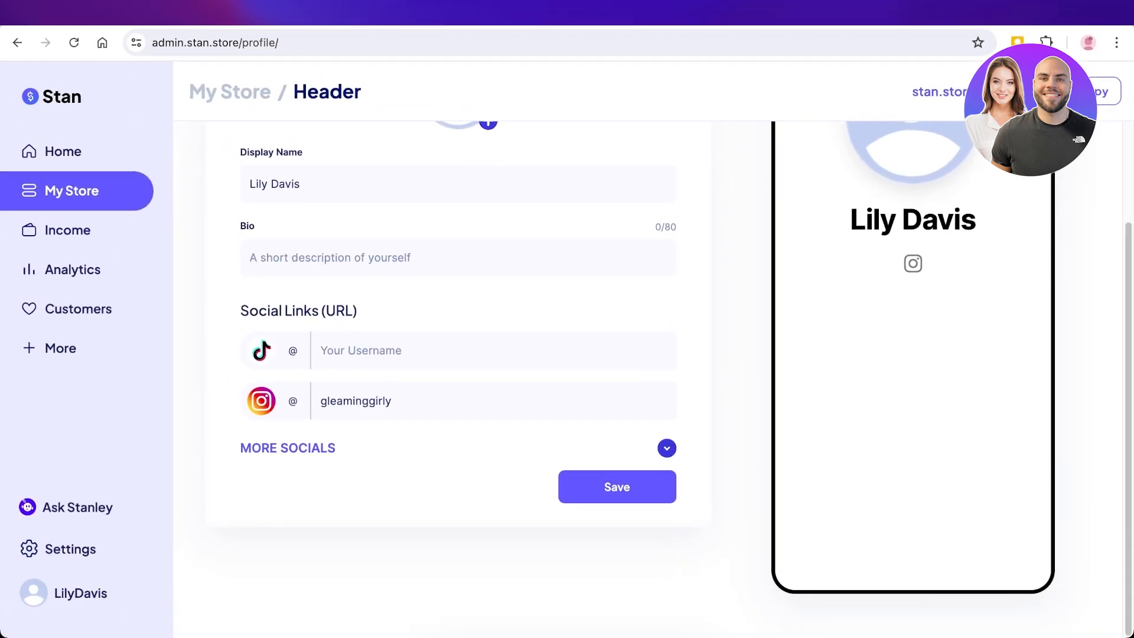
left_click(21, 132)
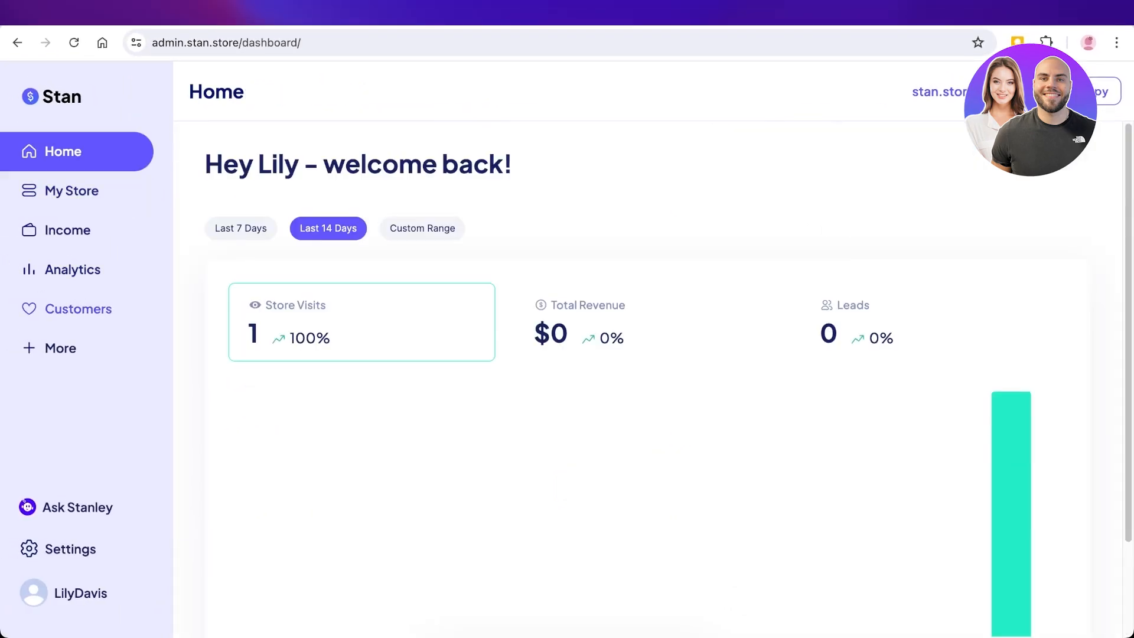